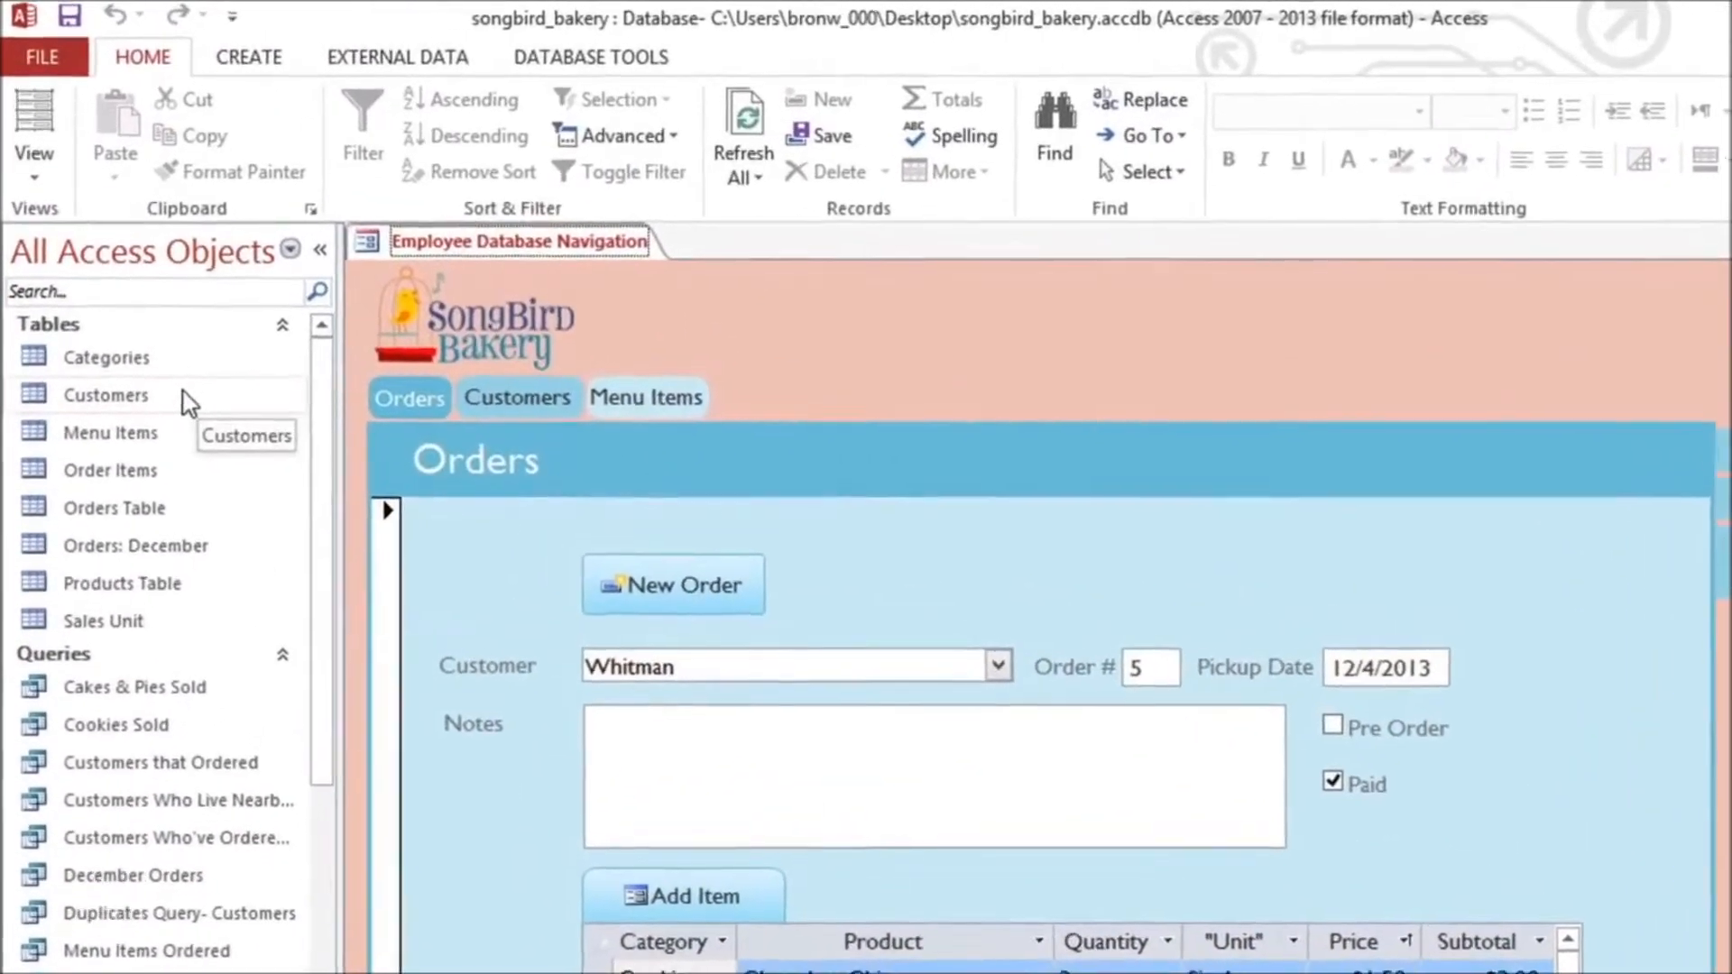
Step: Create a new form based on the Customers table
left_click(197, 382)
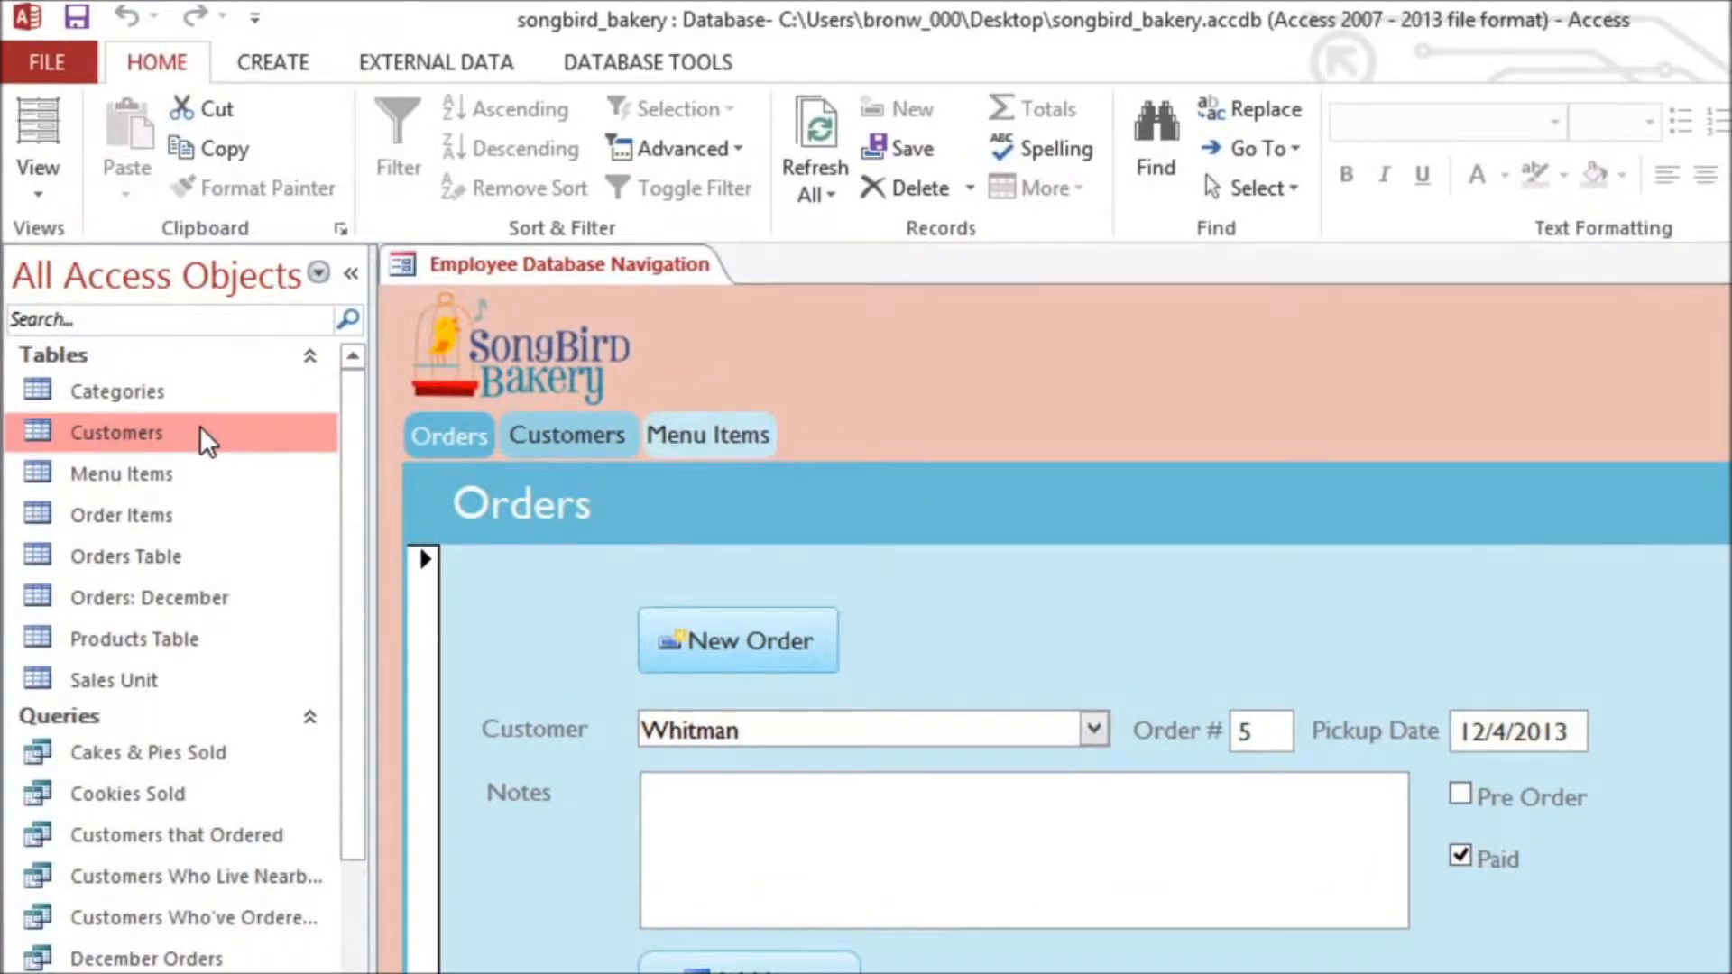
left_click(280, 72)
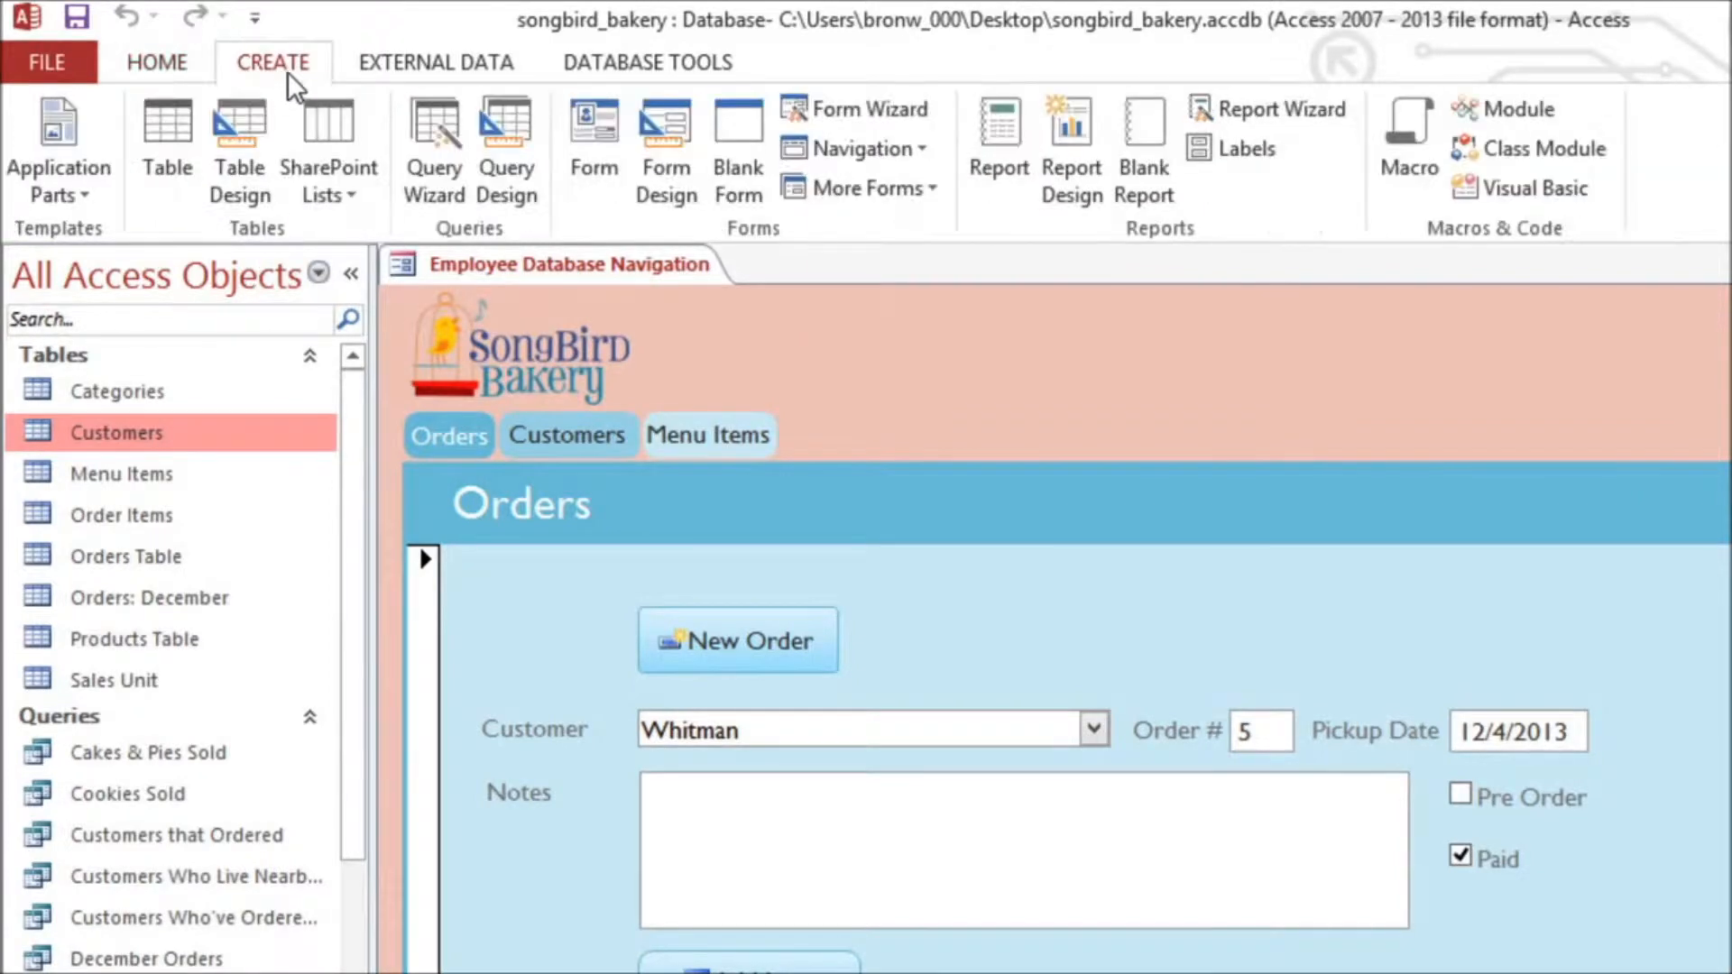
left_click(571, 121)
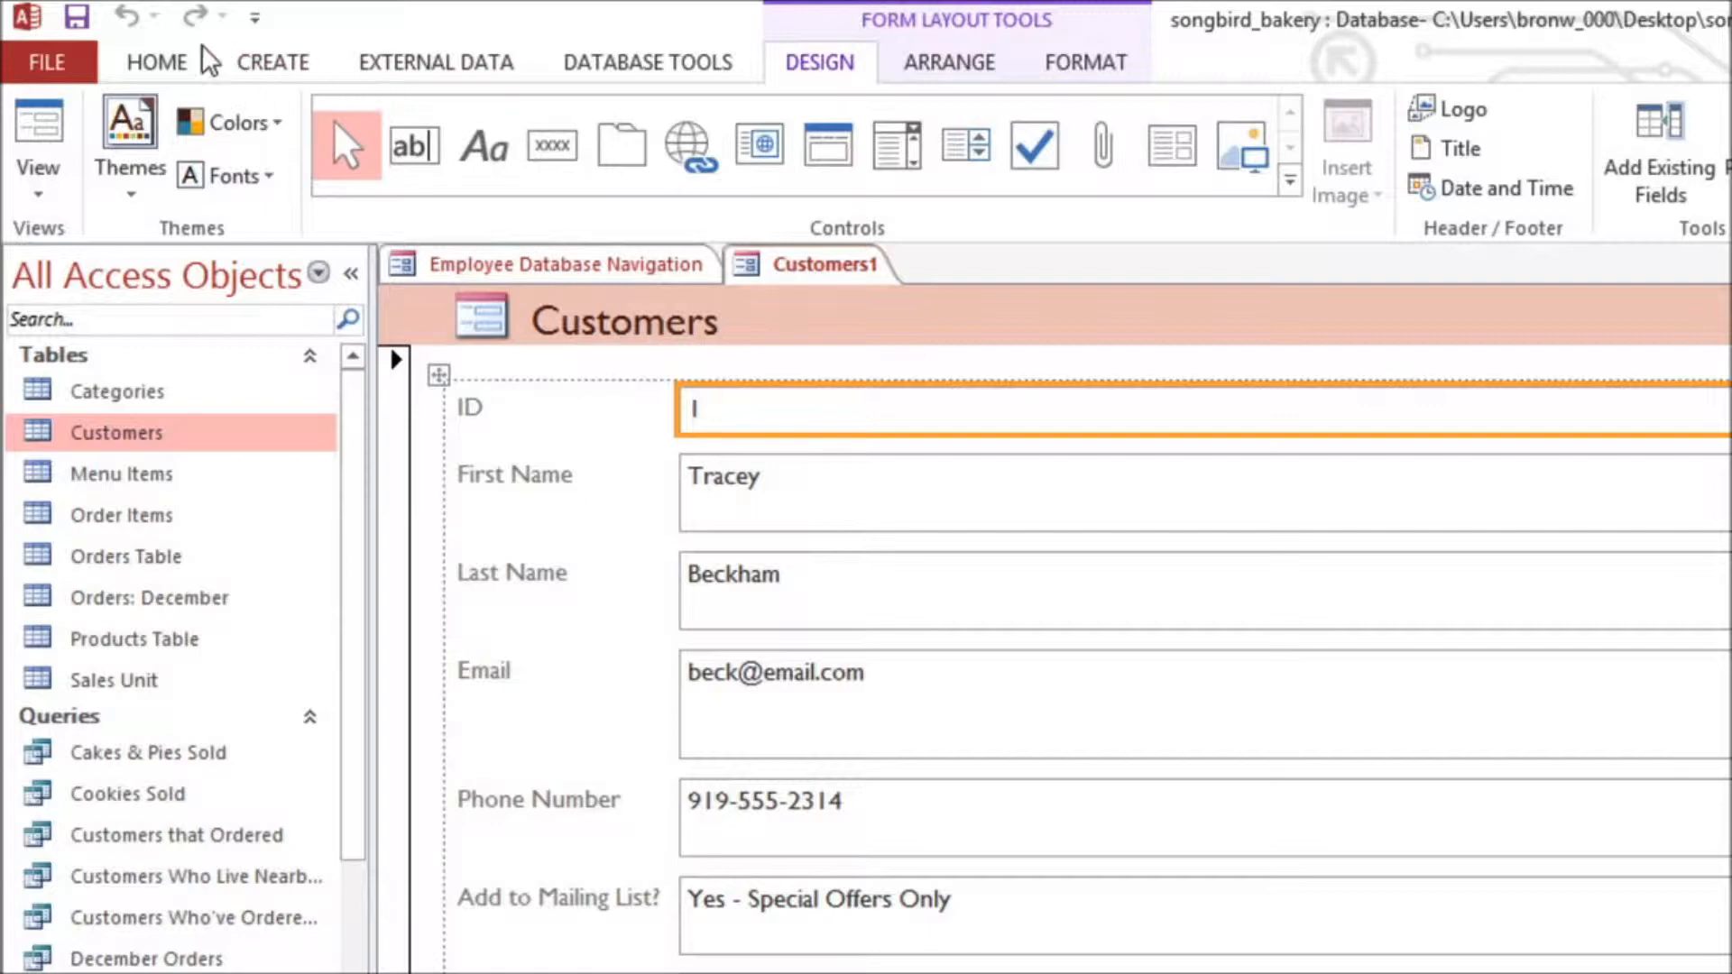
Step: Save the new form as "Customers Form"
left_click(80, 18)
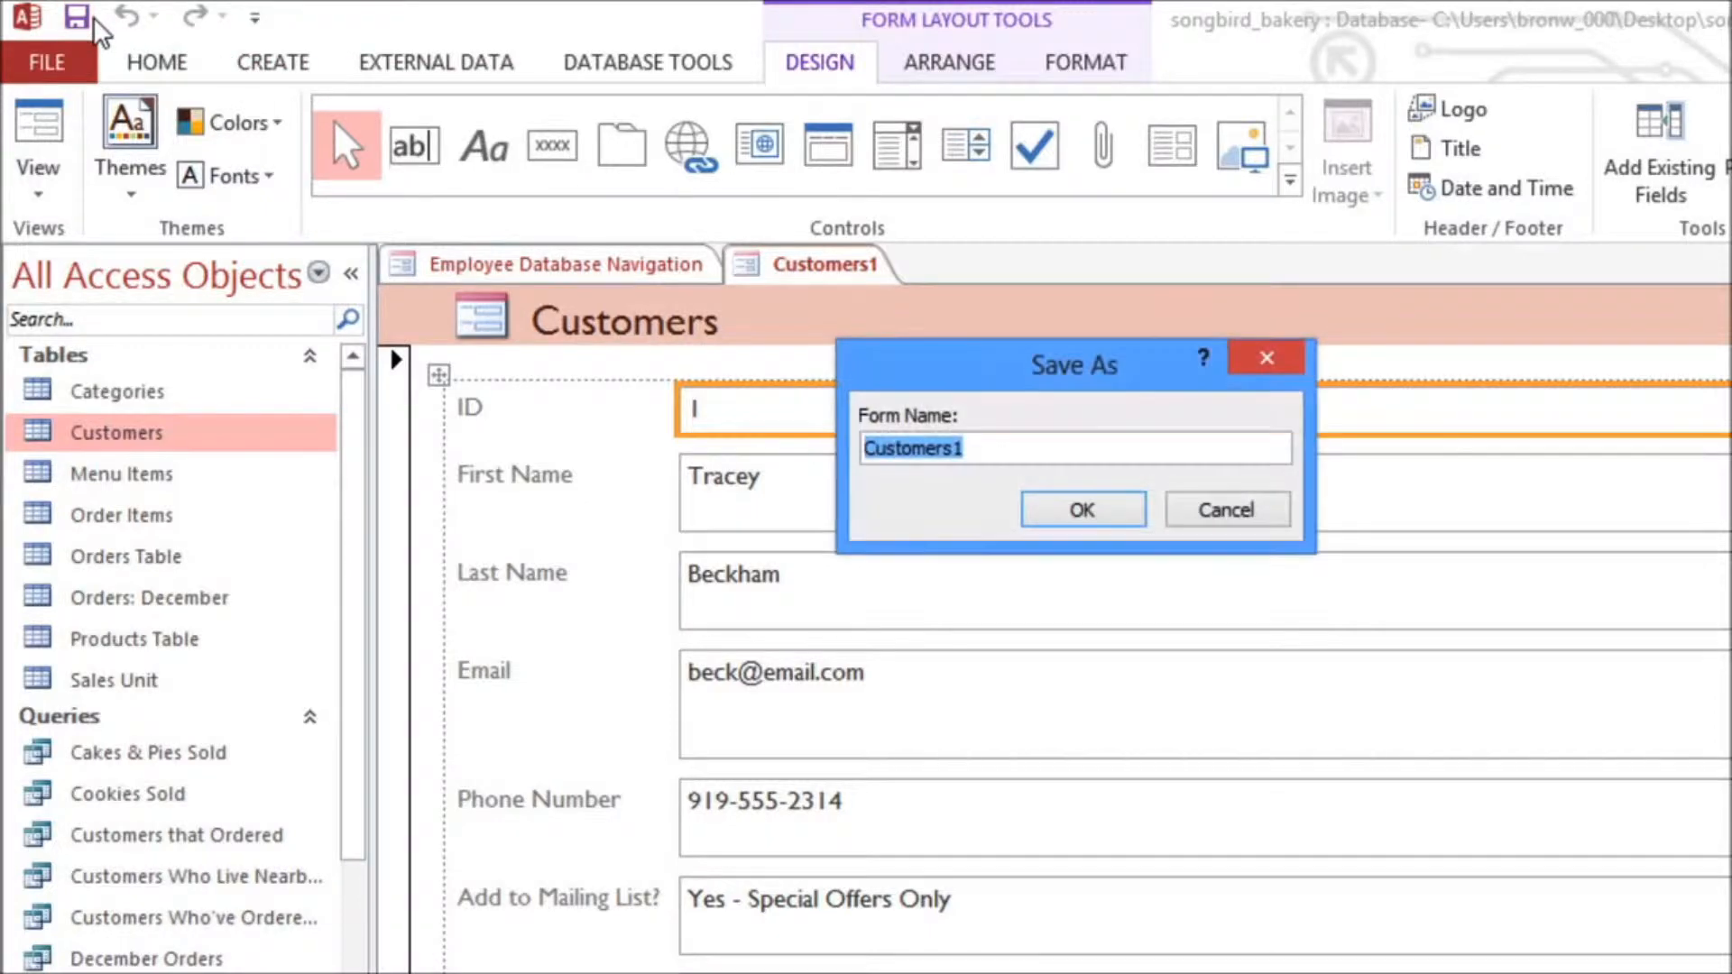
type("Customers For")
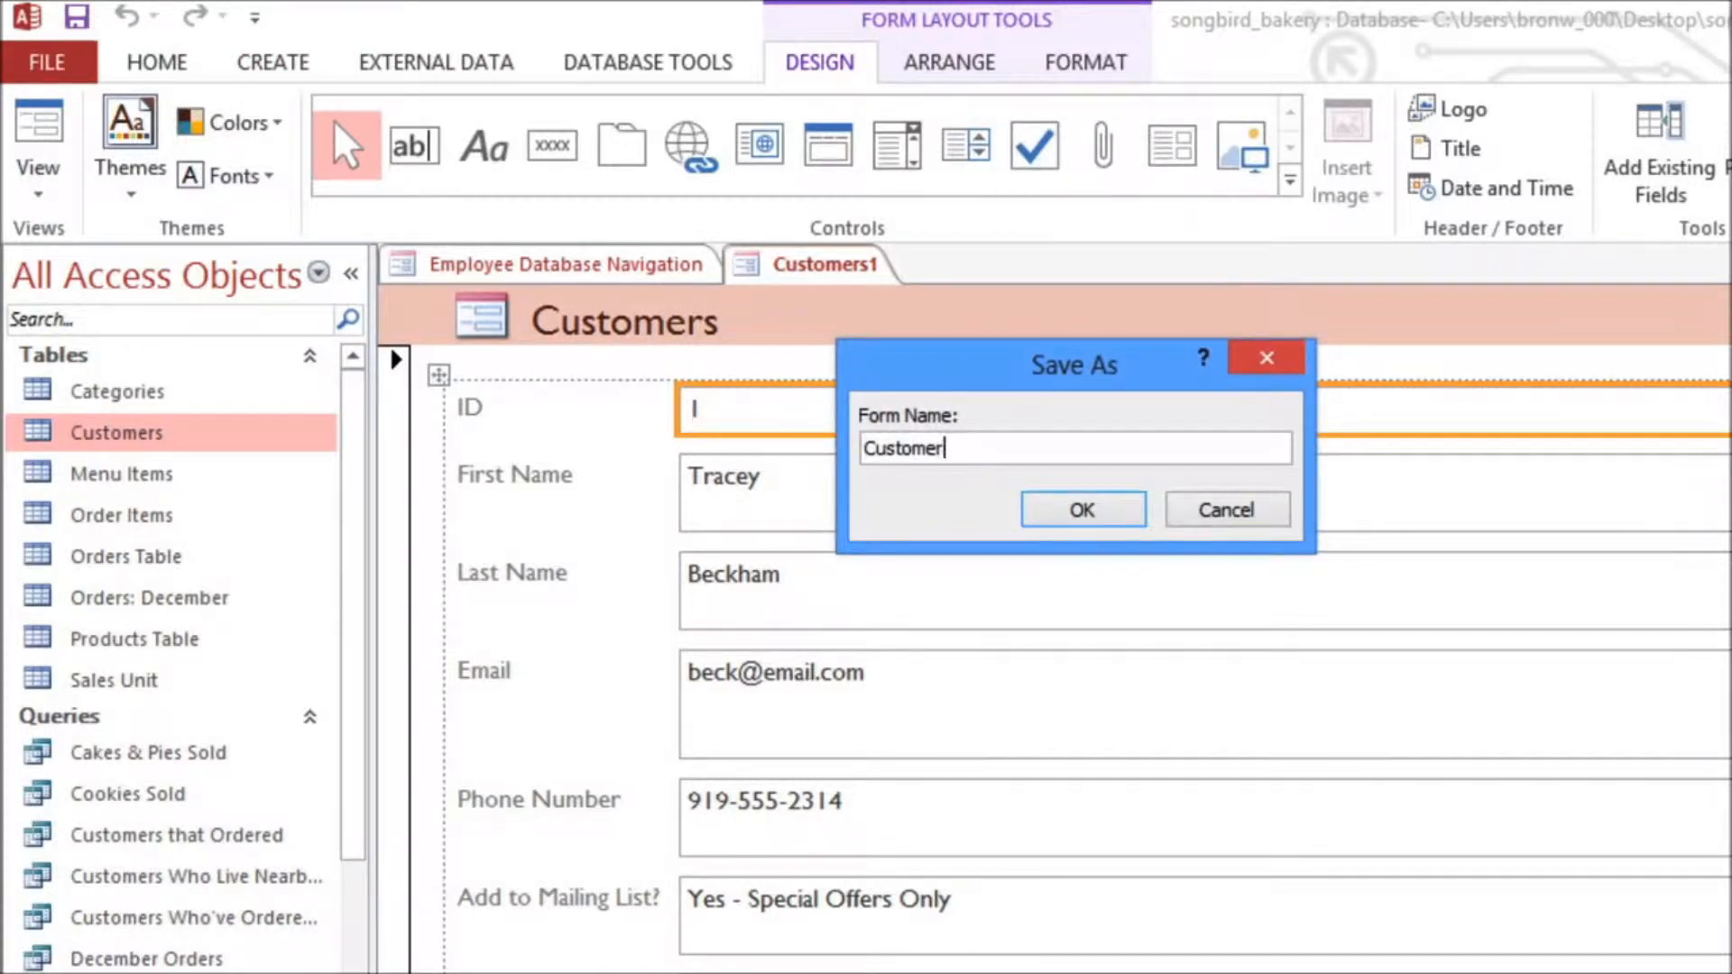
type("m")
left_click(1078, 509)
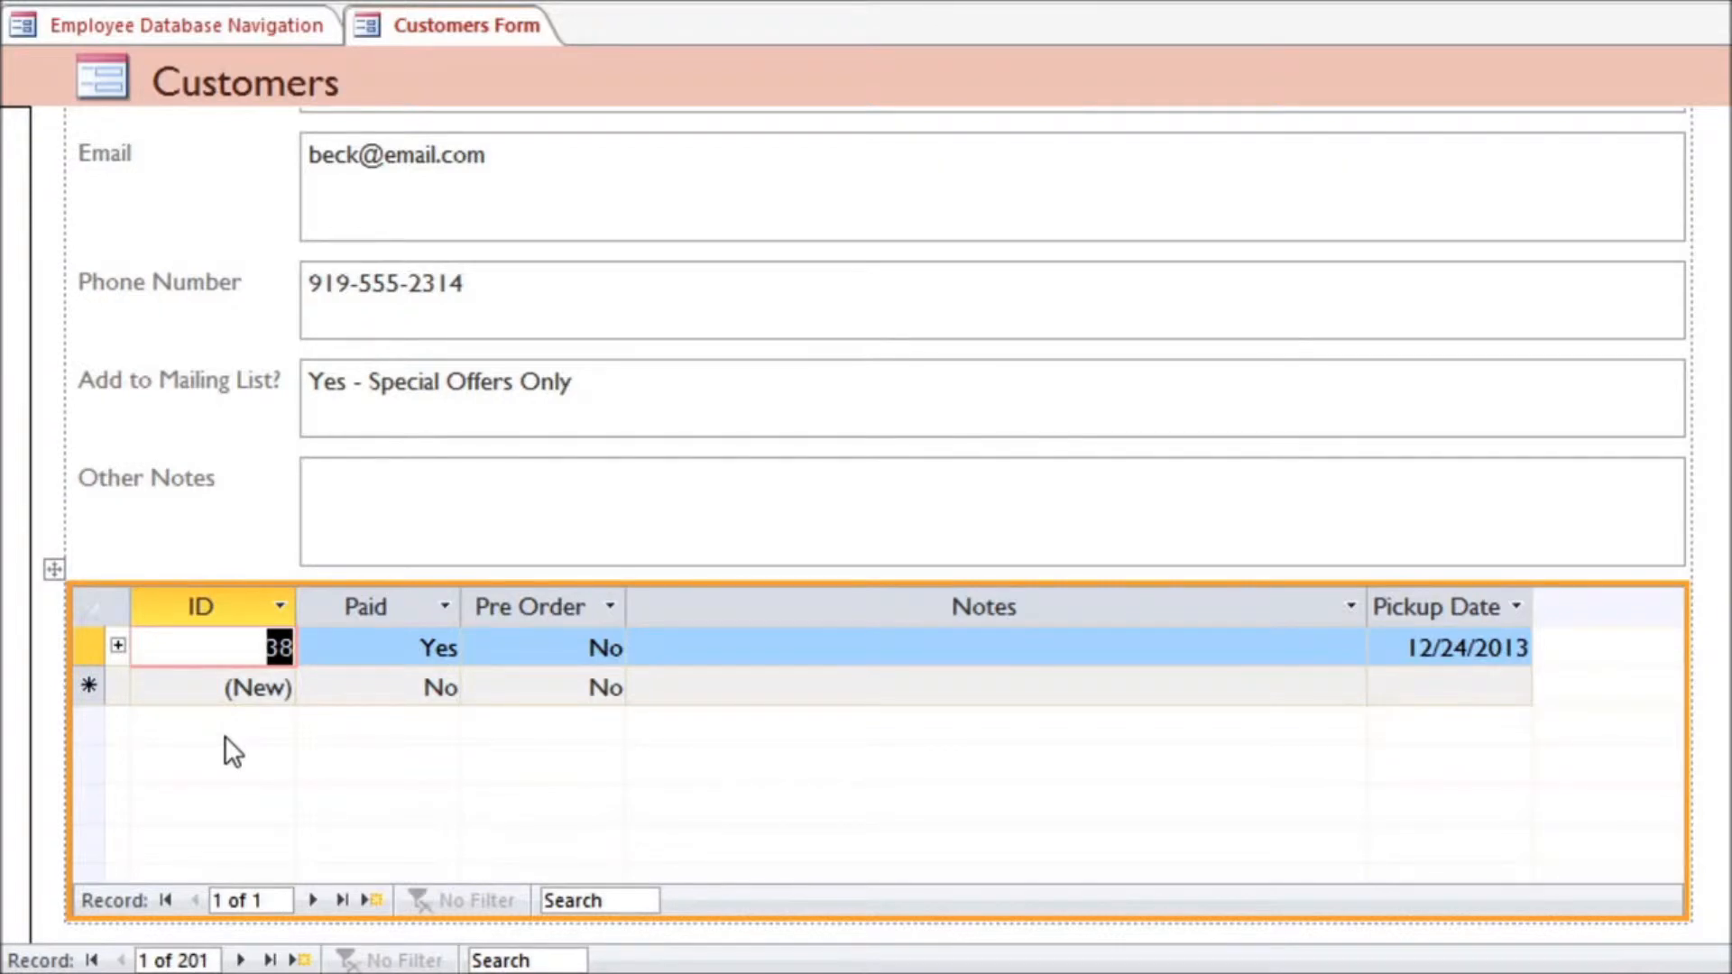
Step: Delete the orders subform below the Other Notes field
left_click(55, 571)
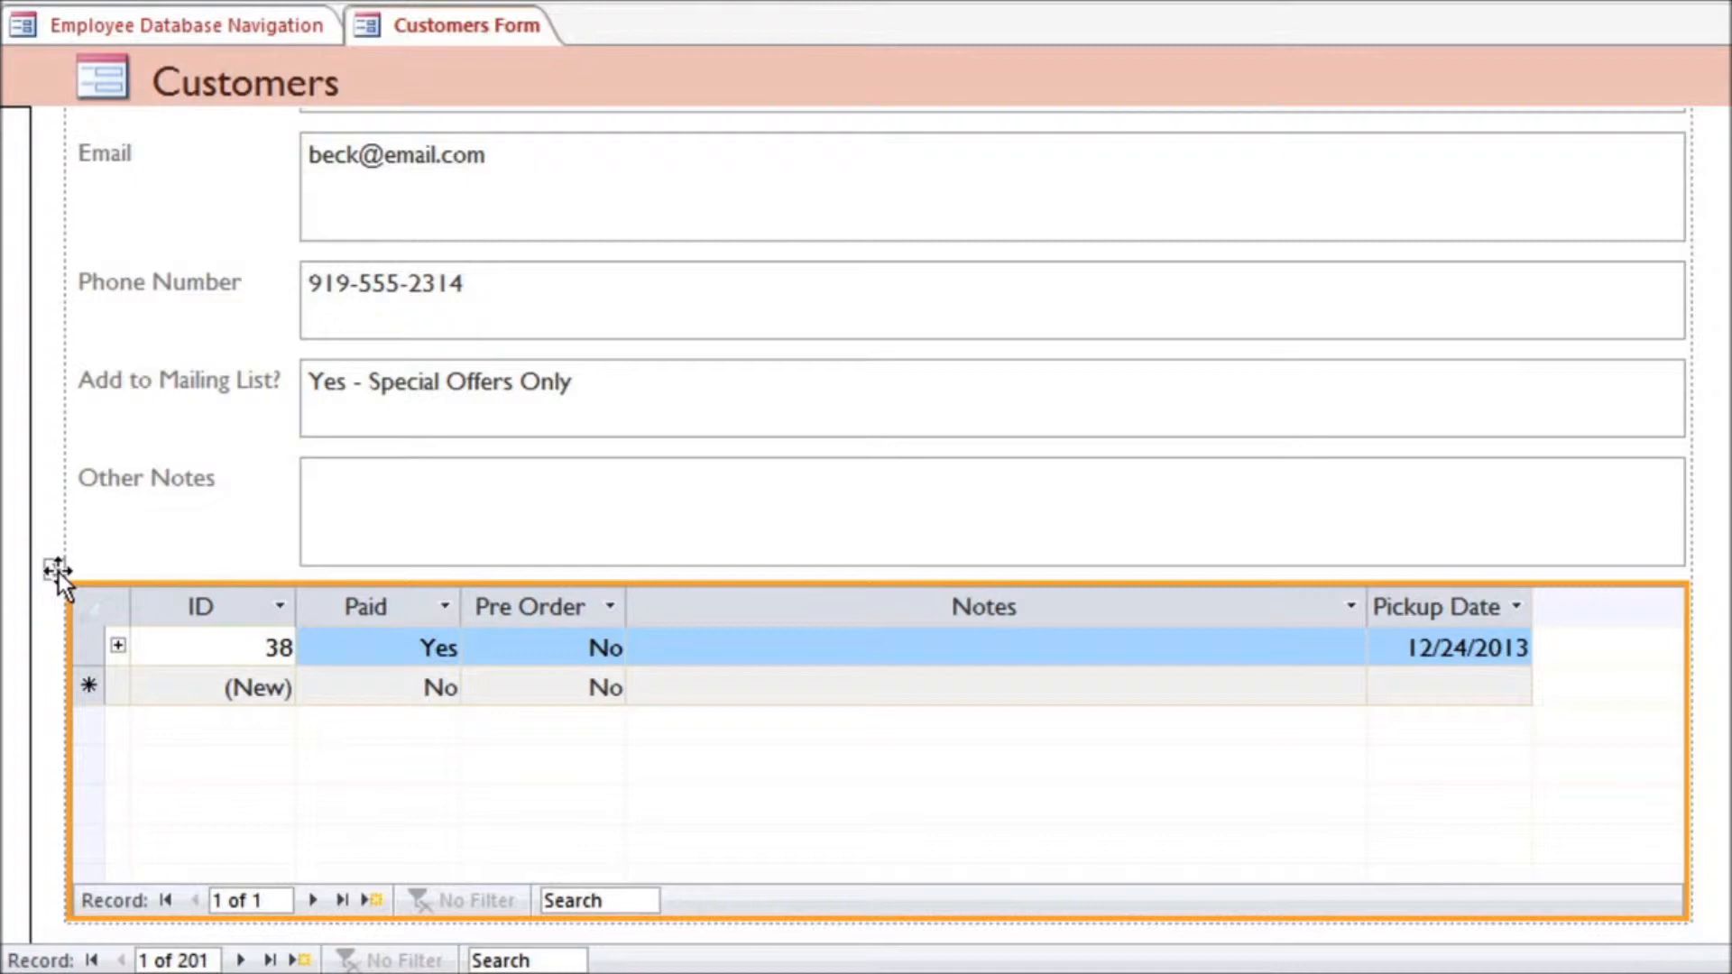
key("Delete")
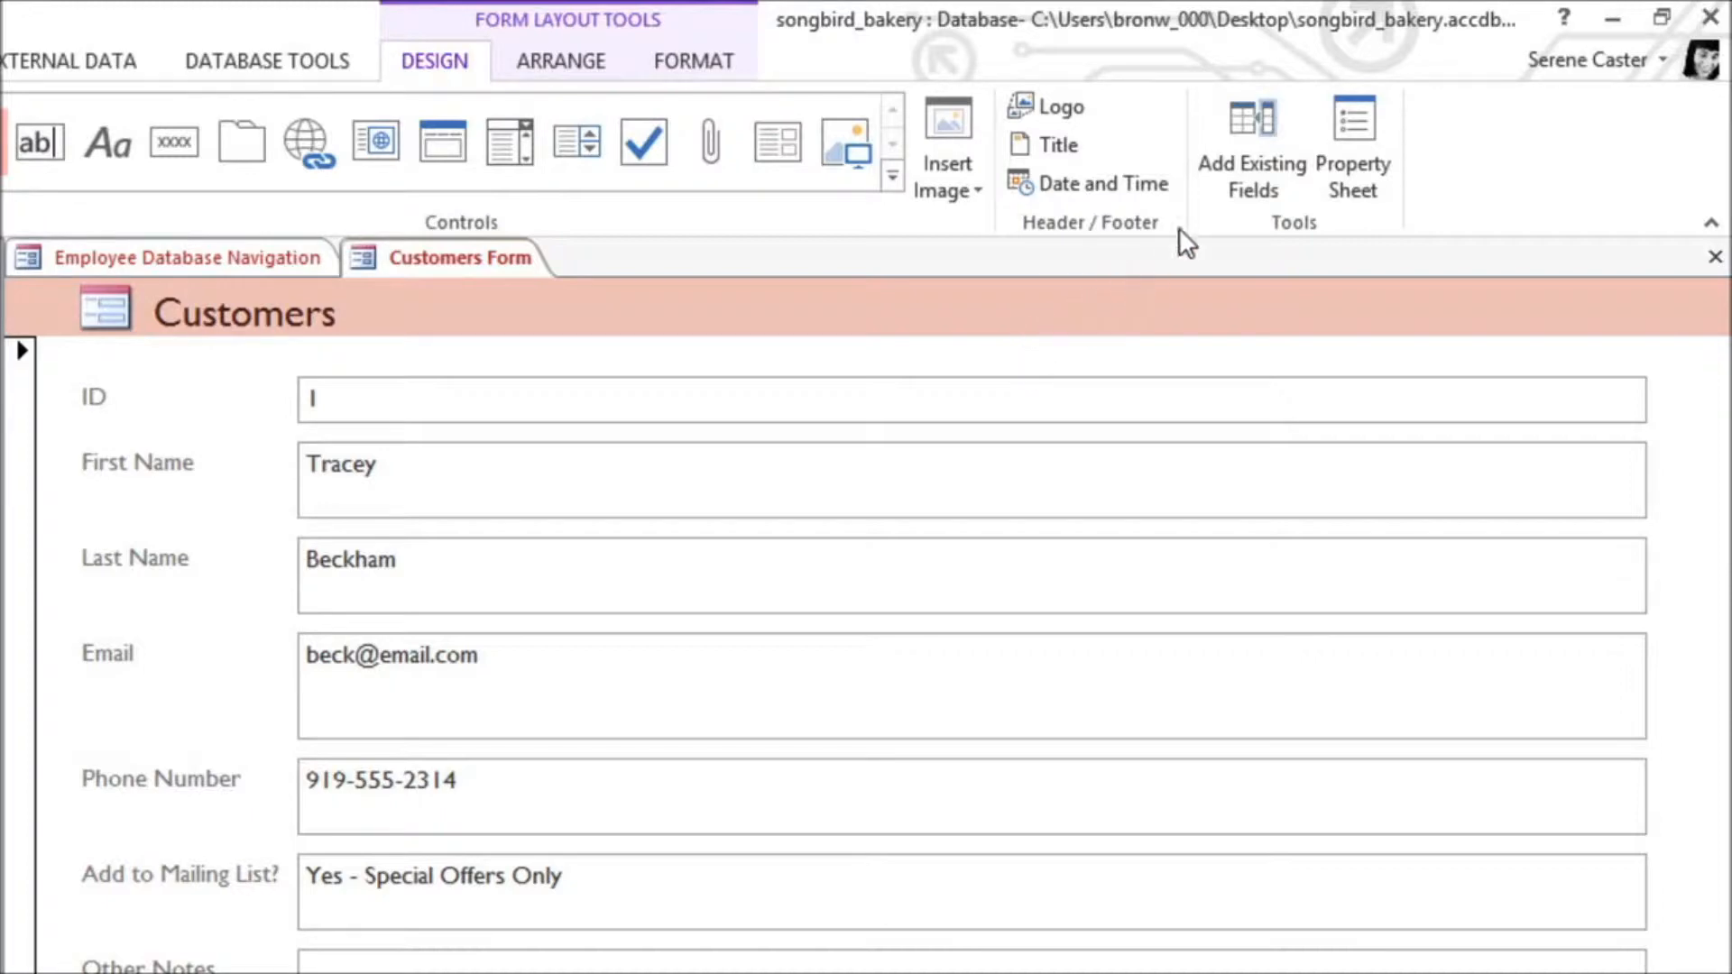
Step: Examine the fields available to the form from all tables, including those in the related Orders Table
left_click(1232, 189)
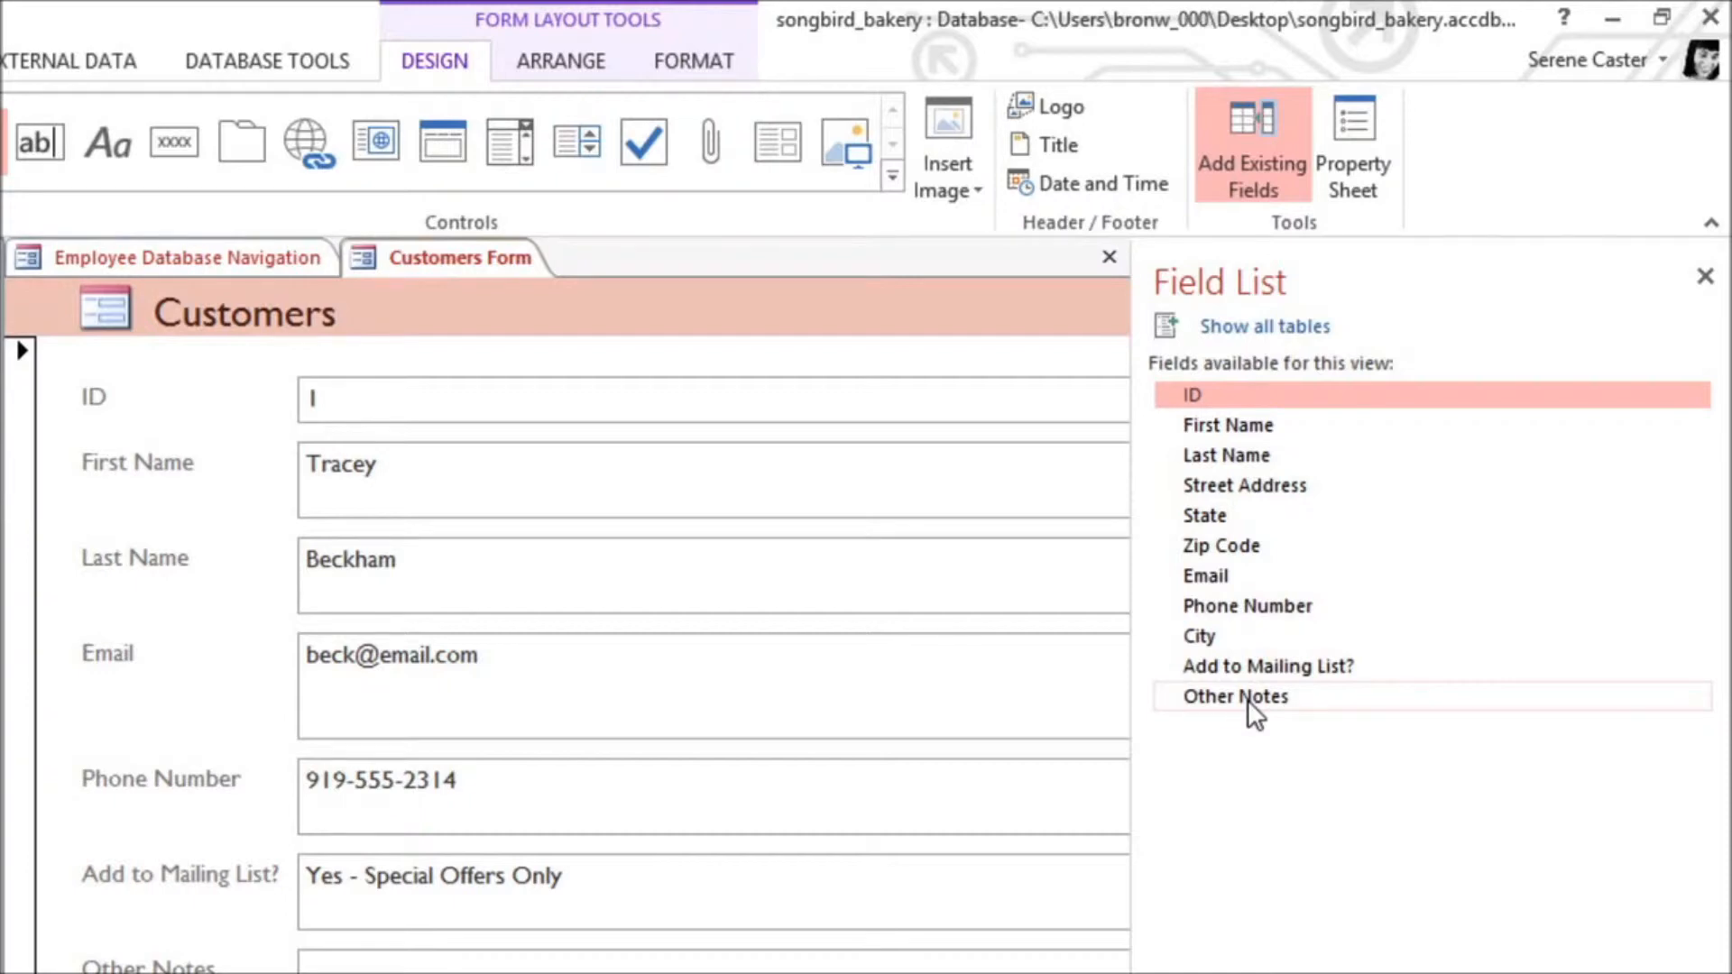
left_click(1281, 347)
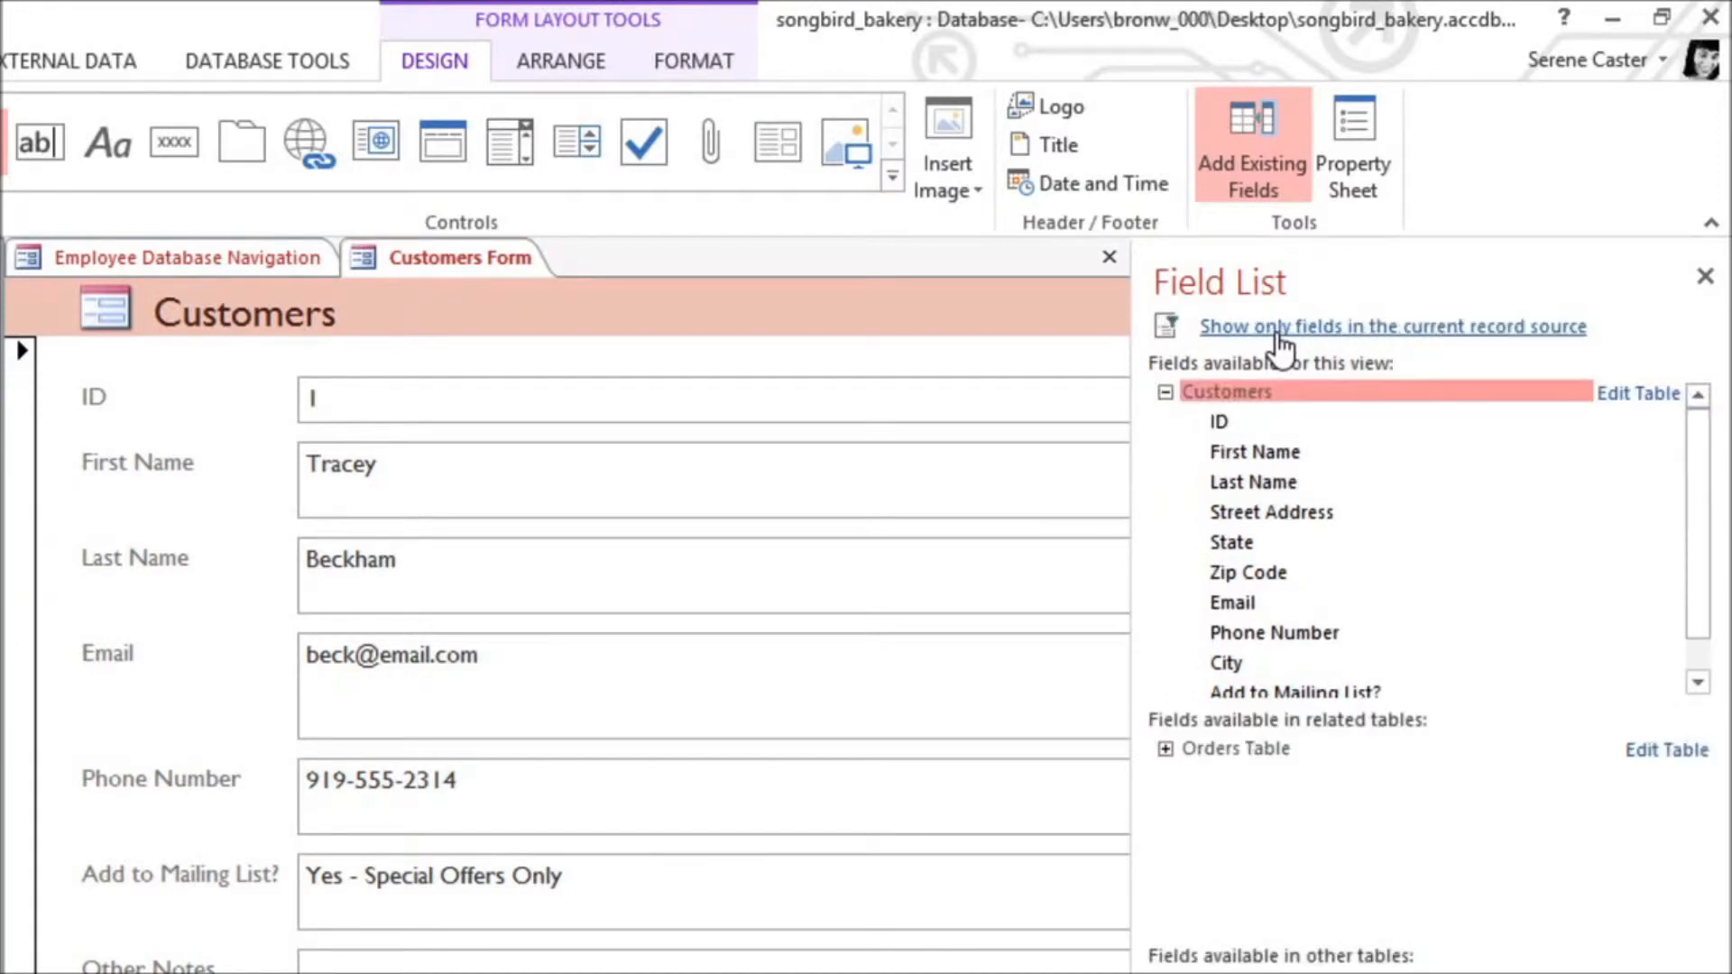
left_click(1165, 749)
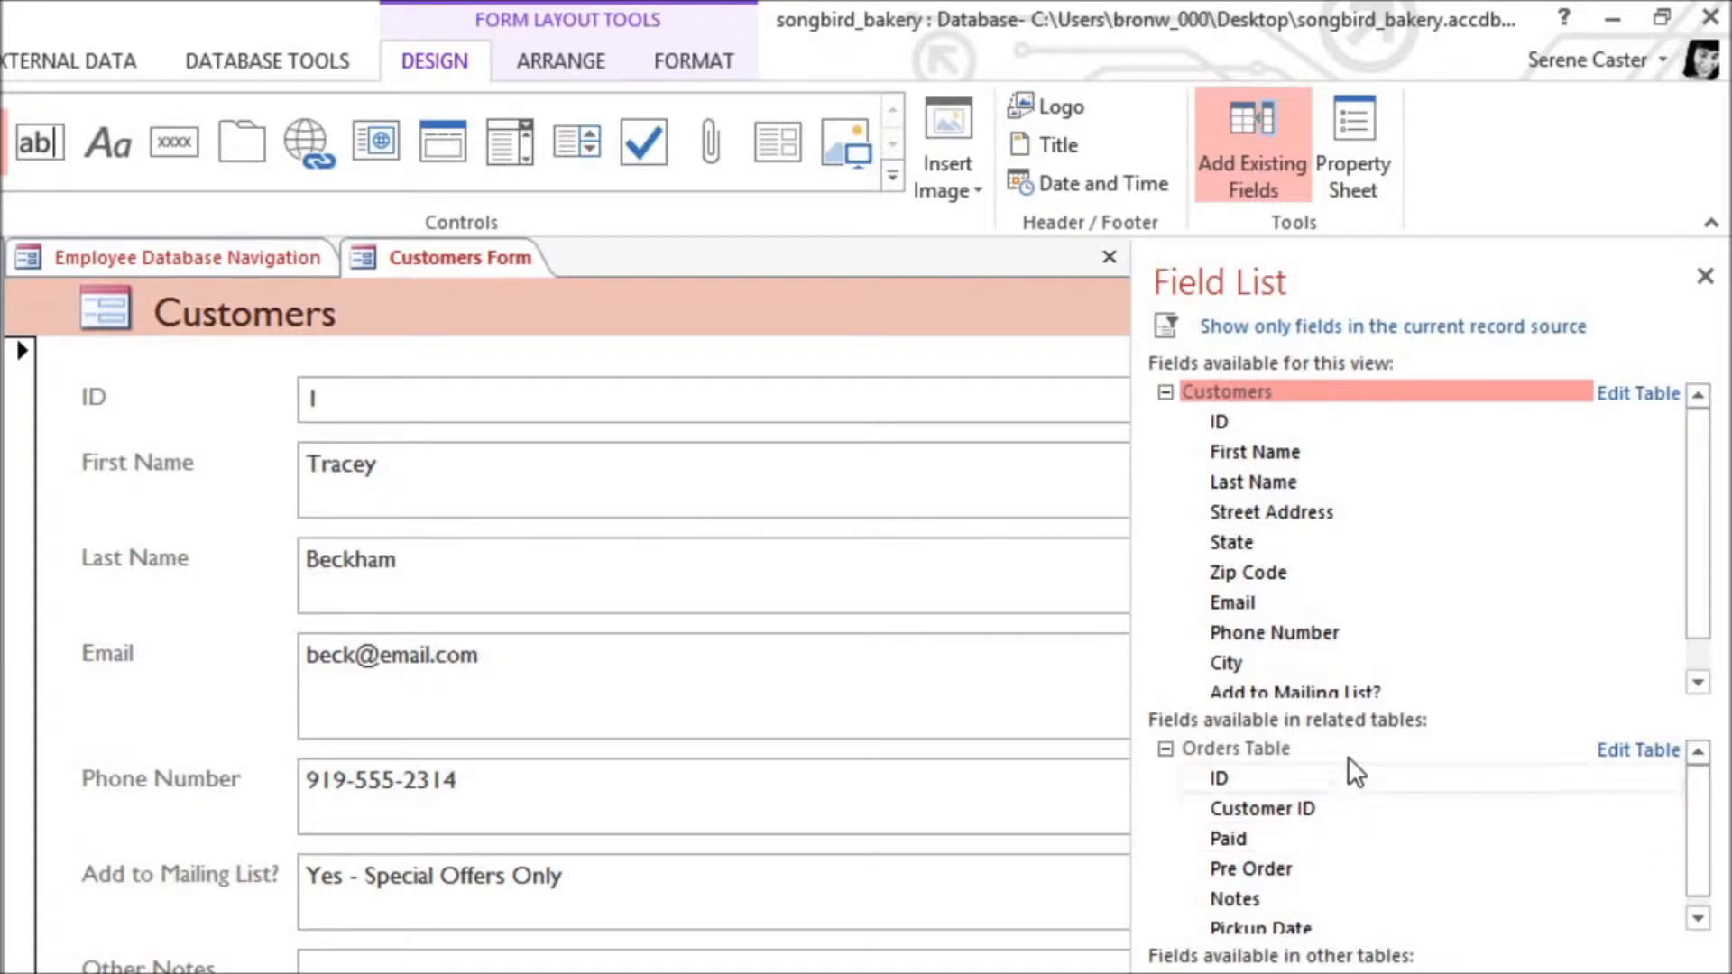
left_click(1704, 277)
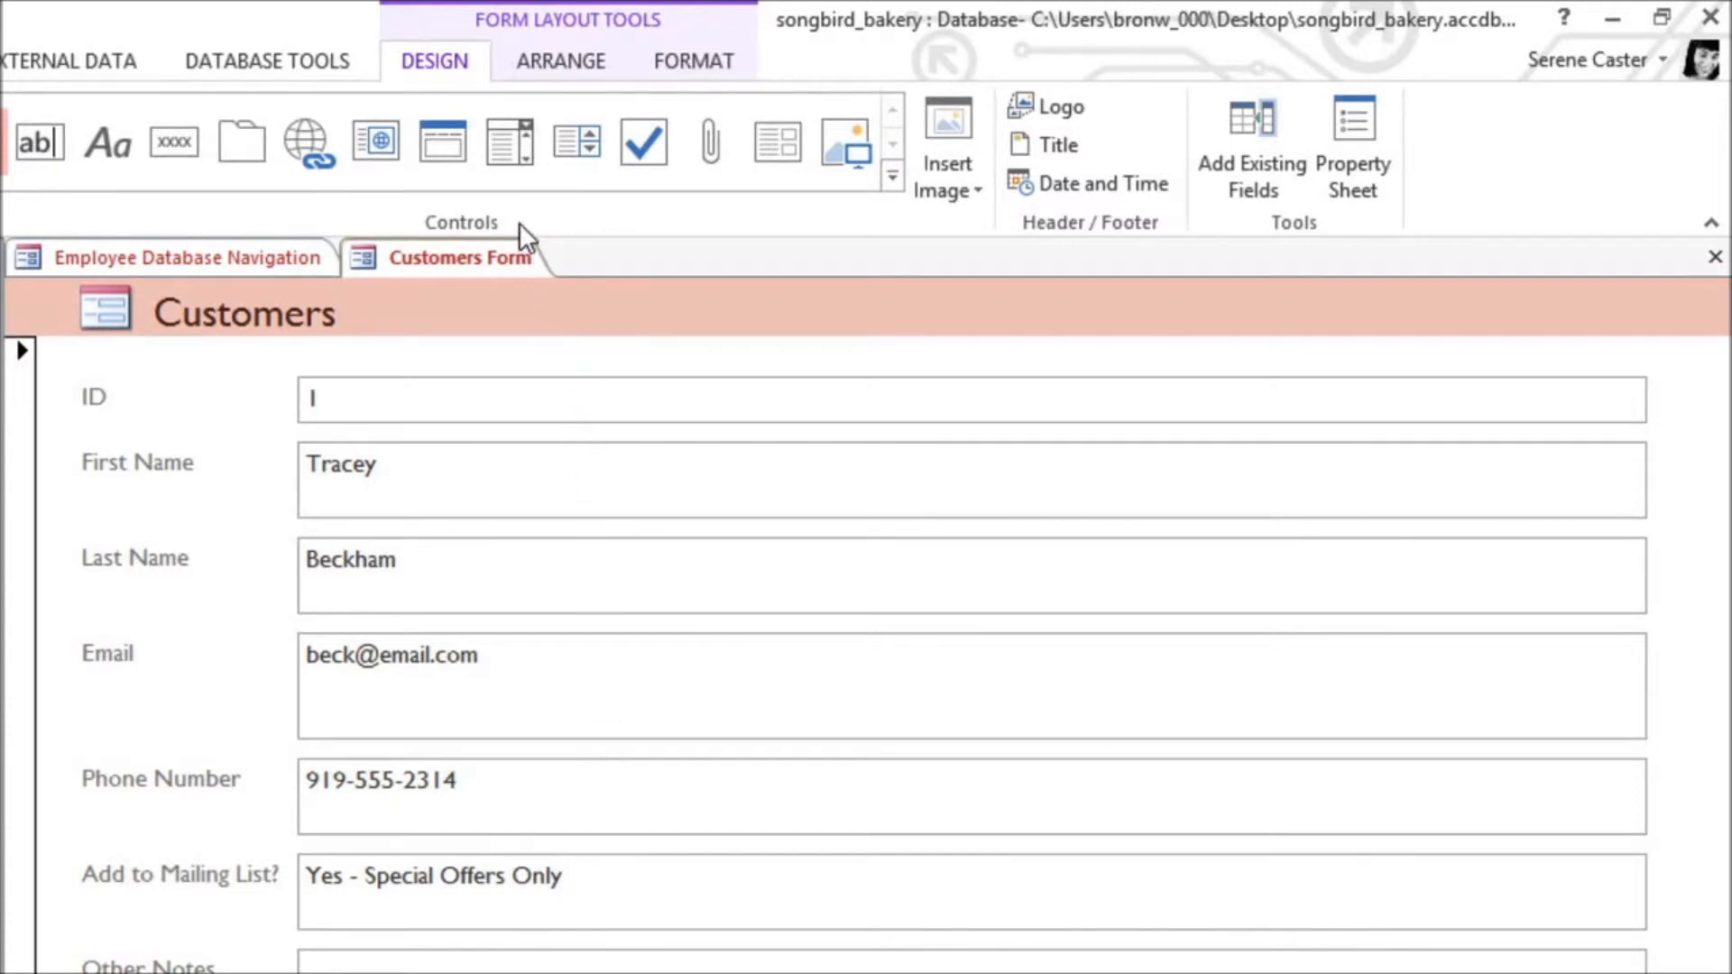
Step: Insert a combo box between Phone Number and Add to Mailing List?, and choose to supply its values manually
left_click(528, 164)
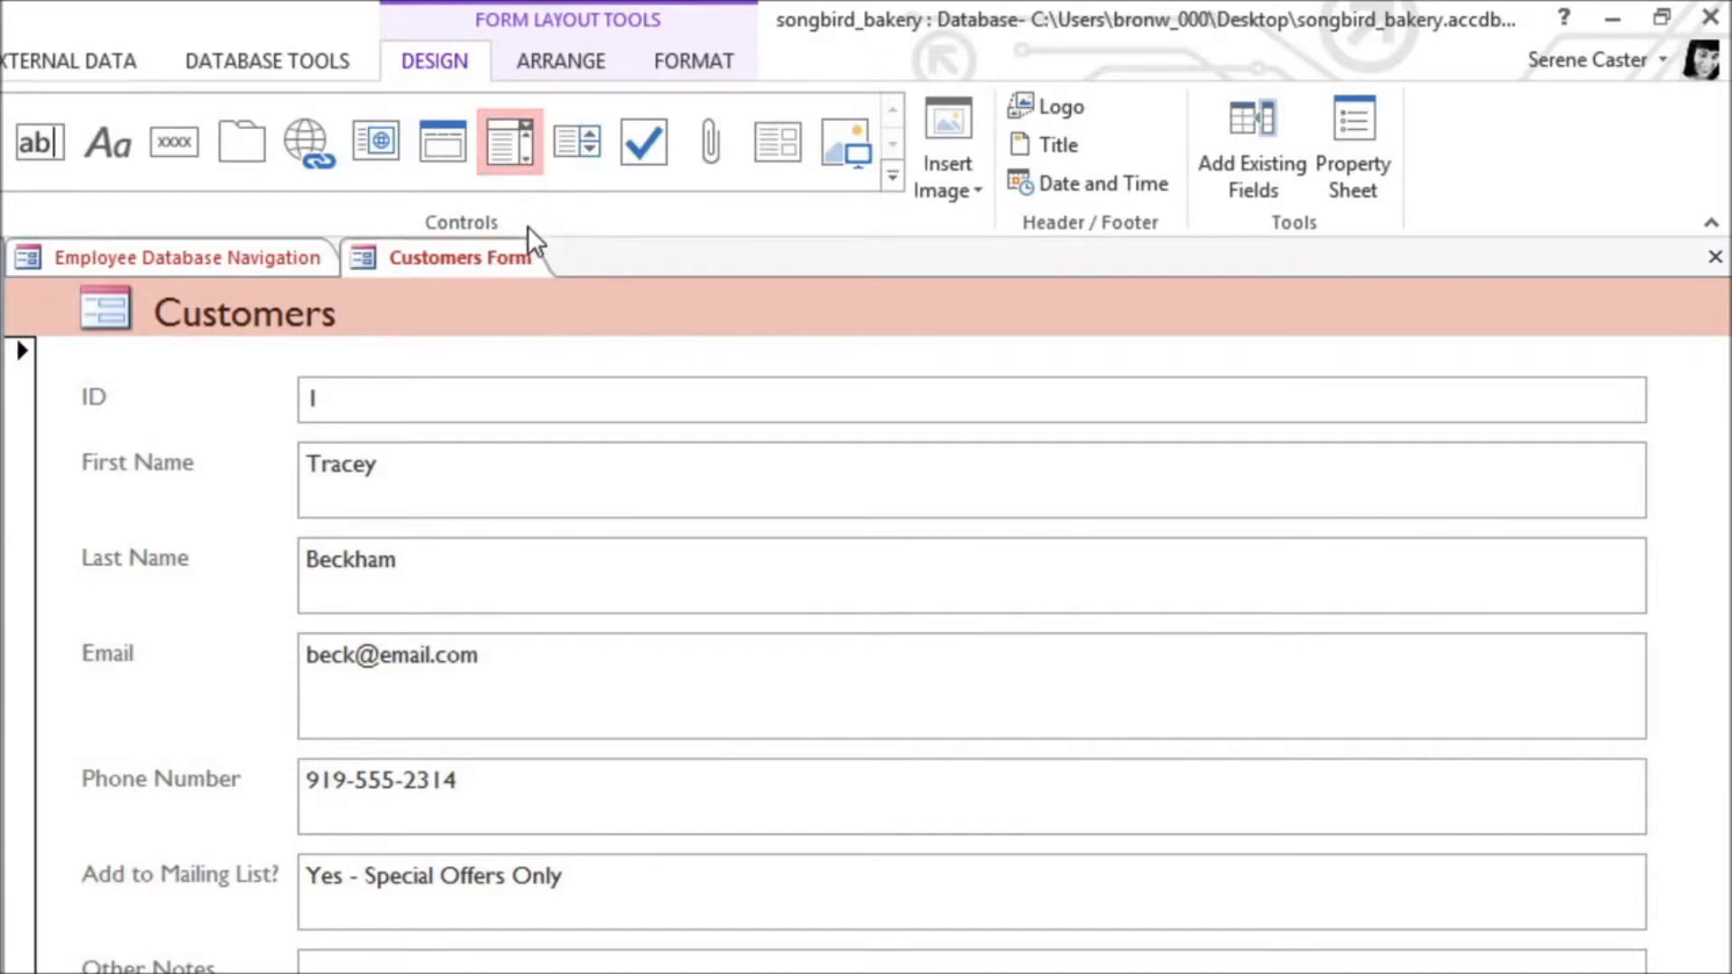
left_click(490, 845)
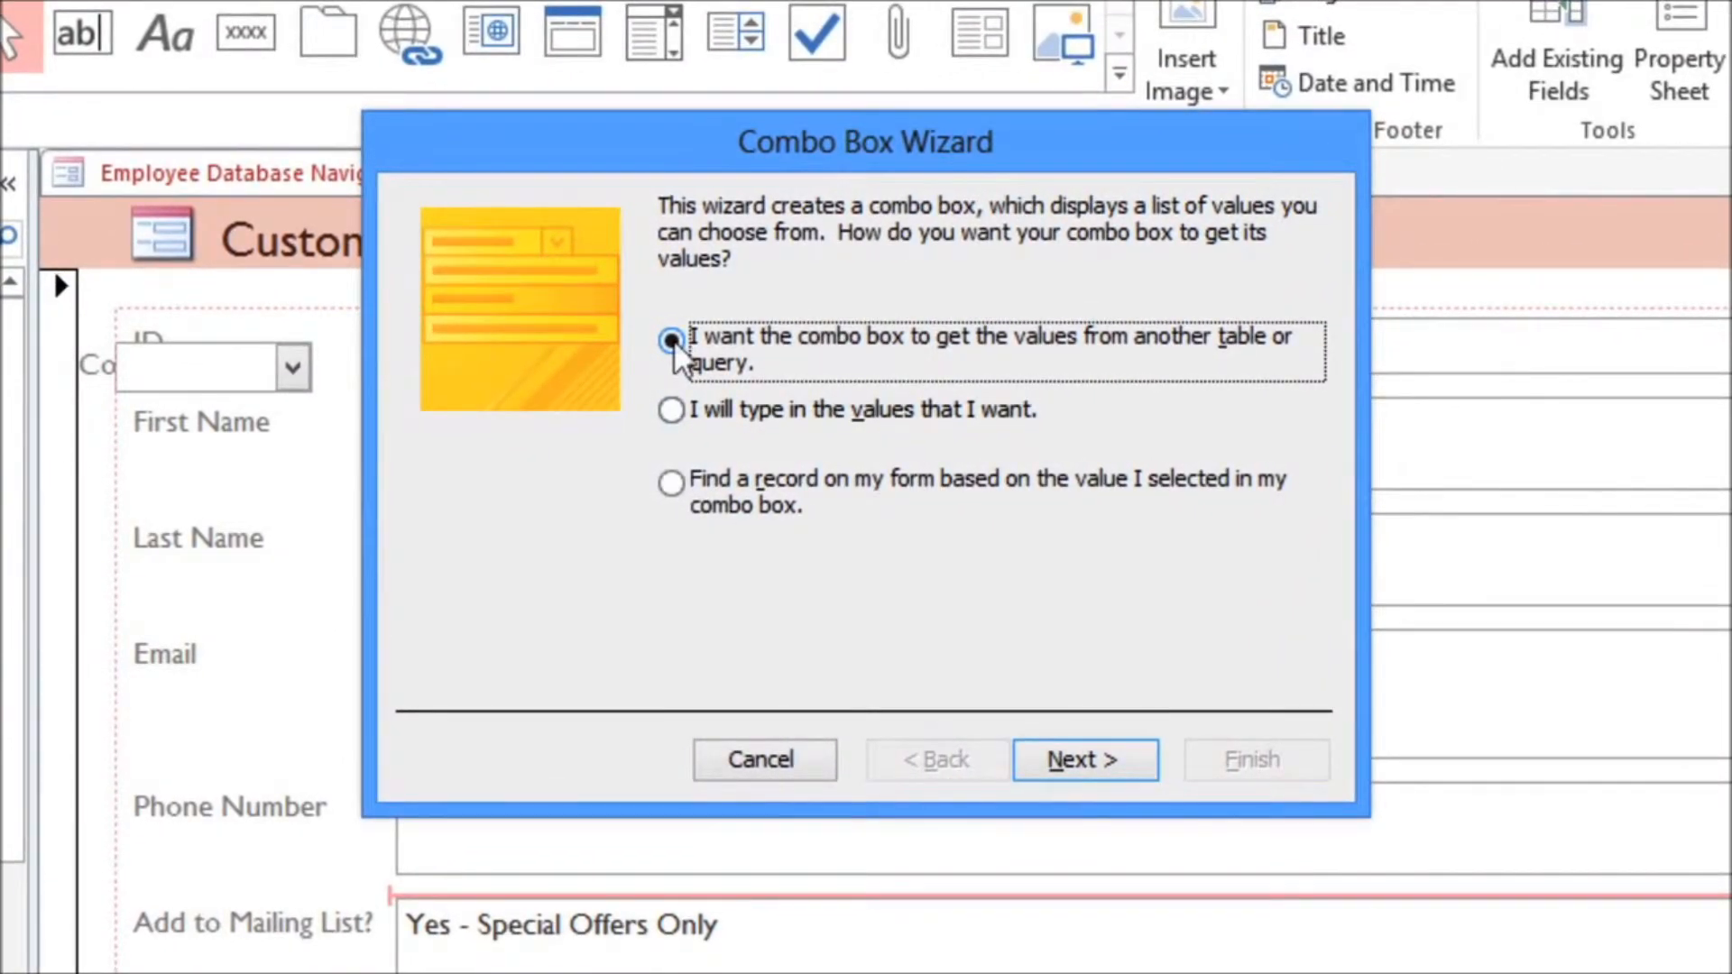
left_click(672, 411)
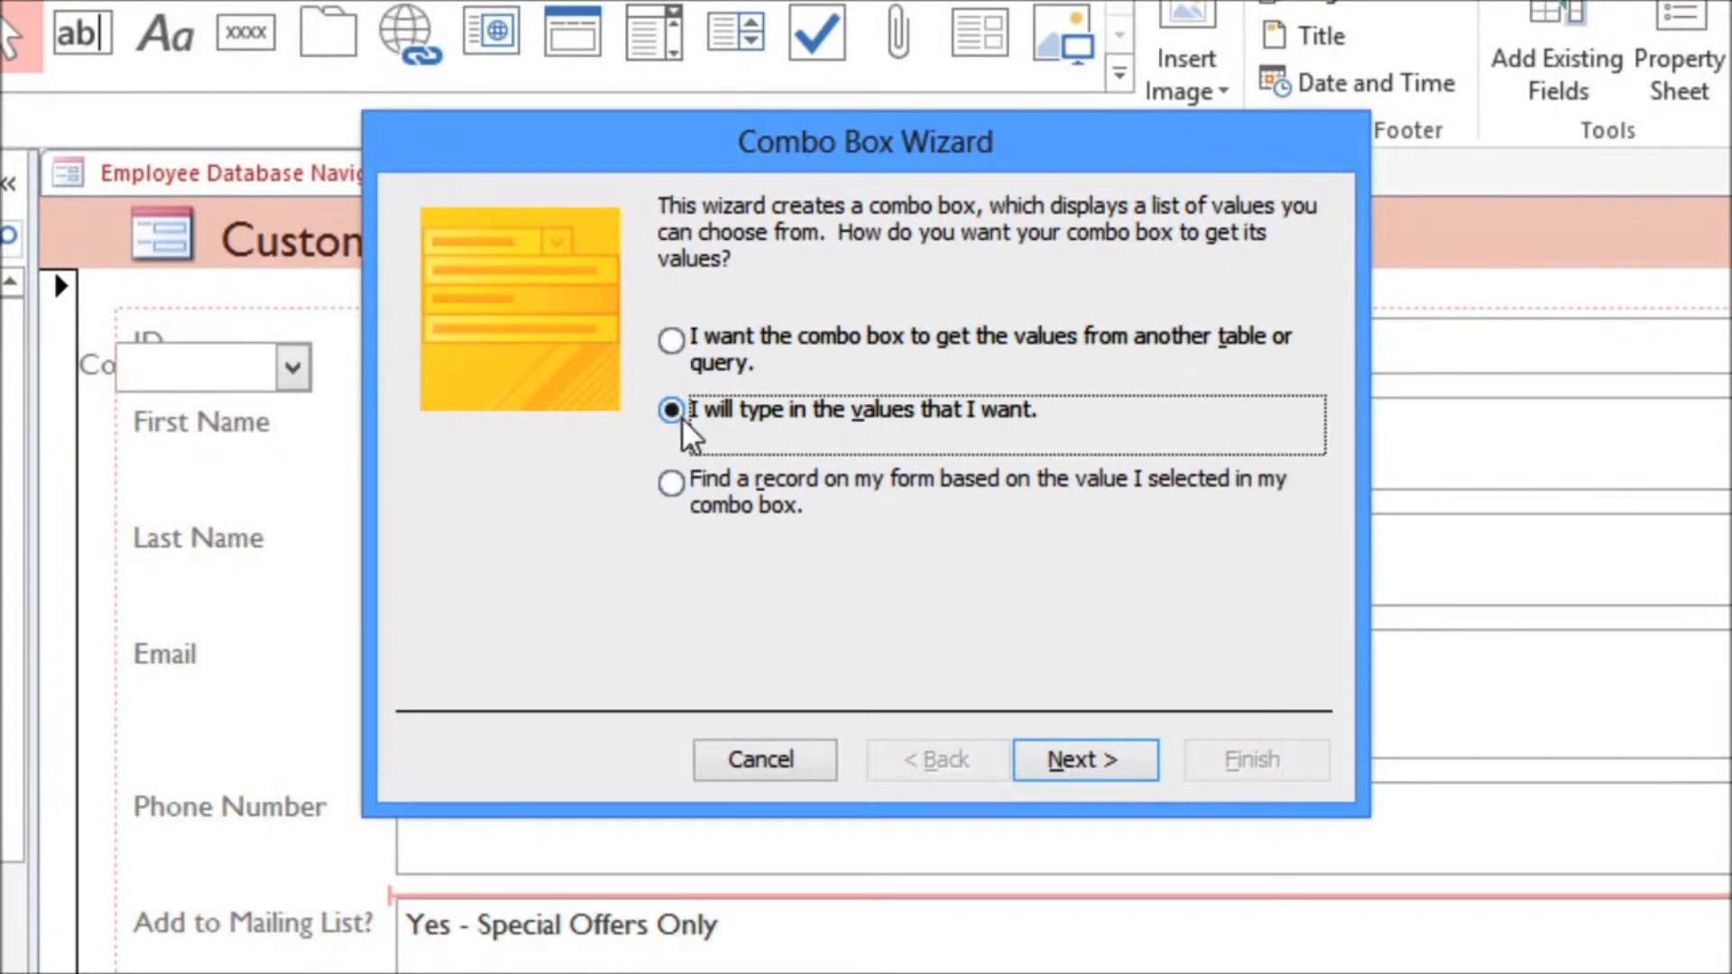
left_click(1057, 765)
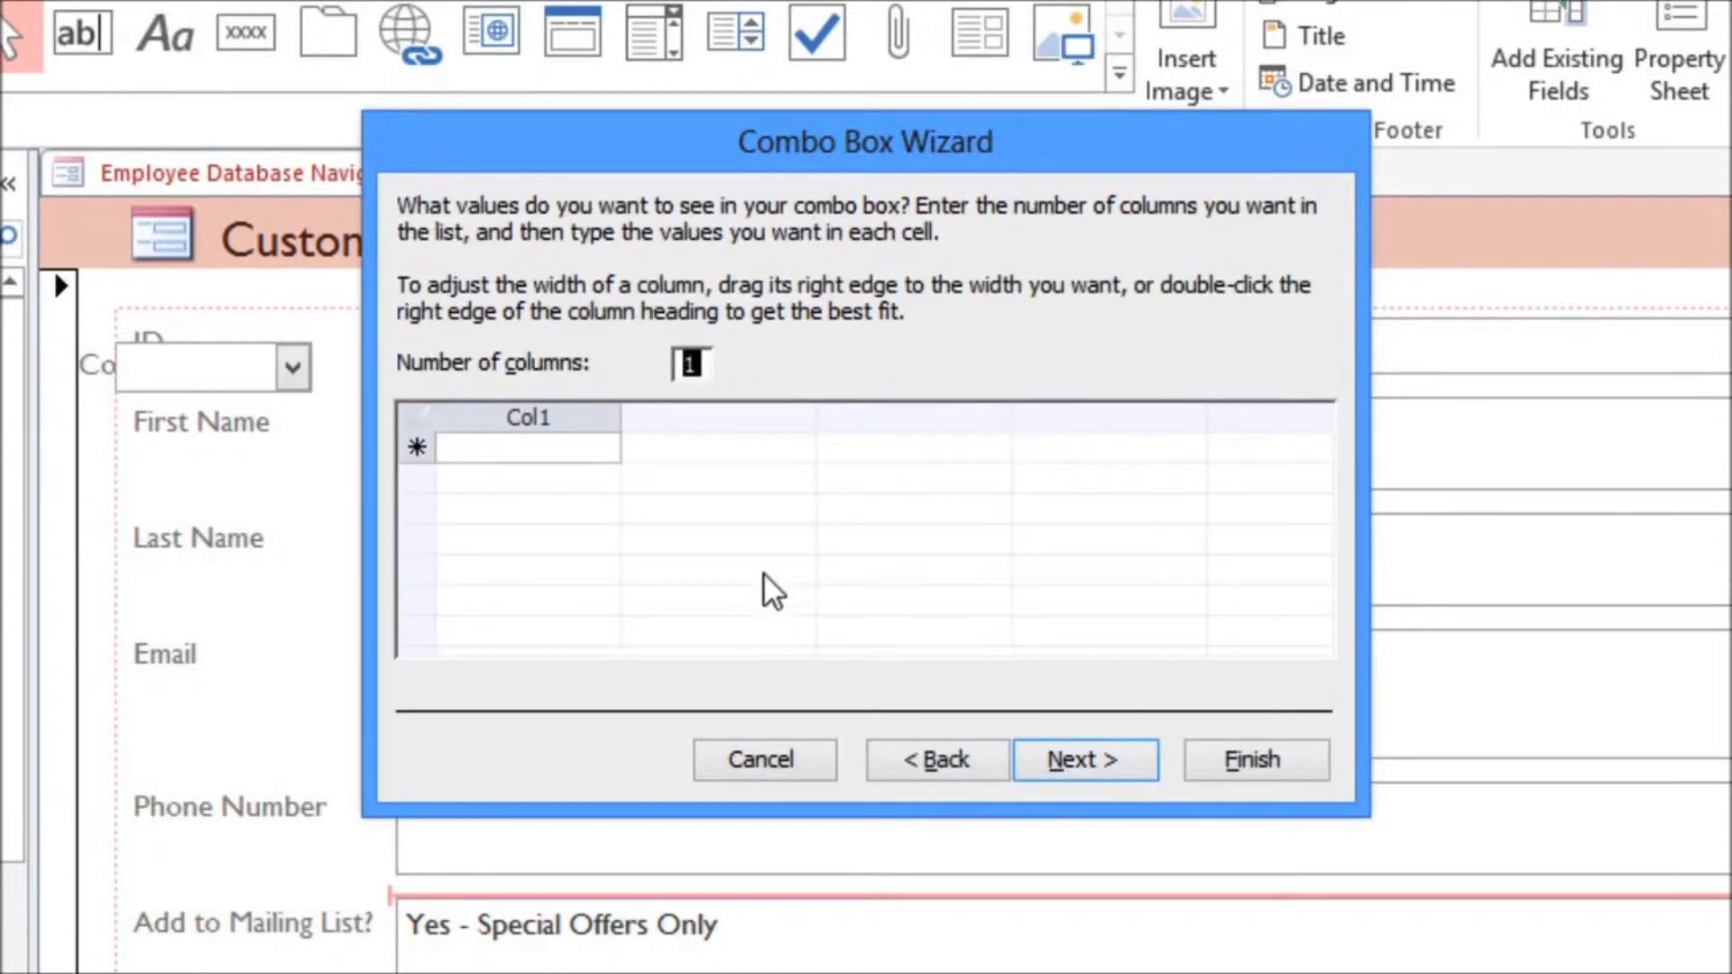
Step: Enter "No", "Yes - Weekly" and "Yes - Special Offers Only" as the combo box values and widen their column to fit
left_click(595, 449)
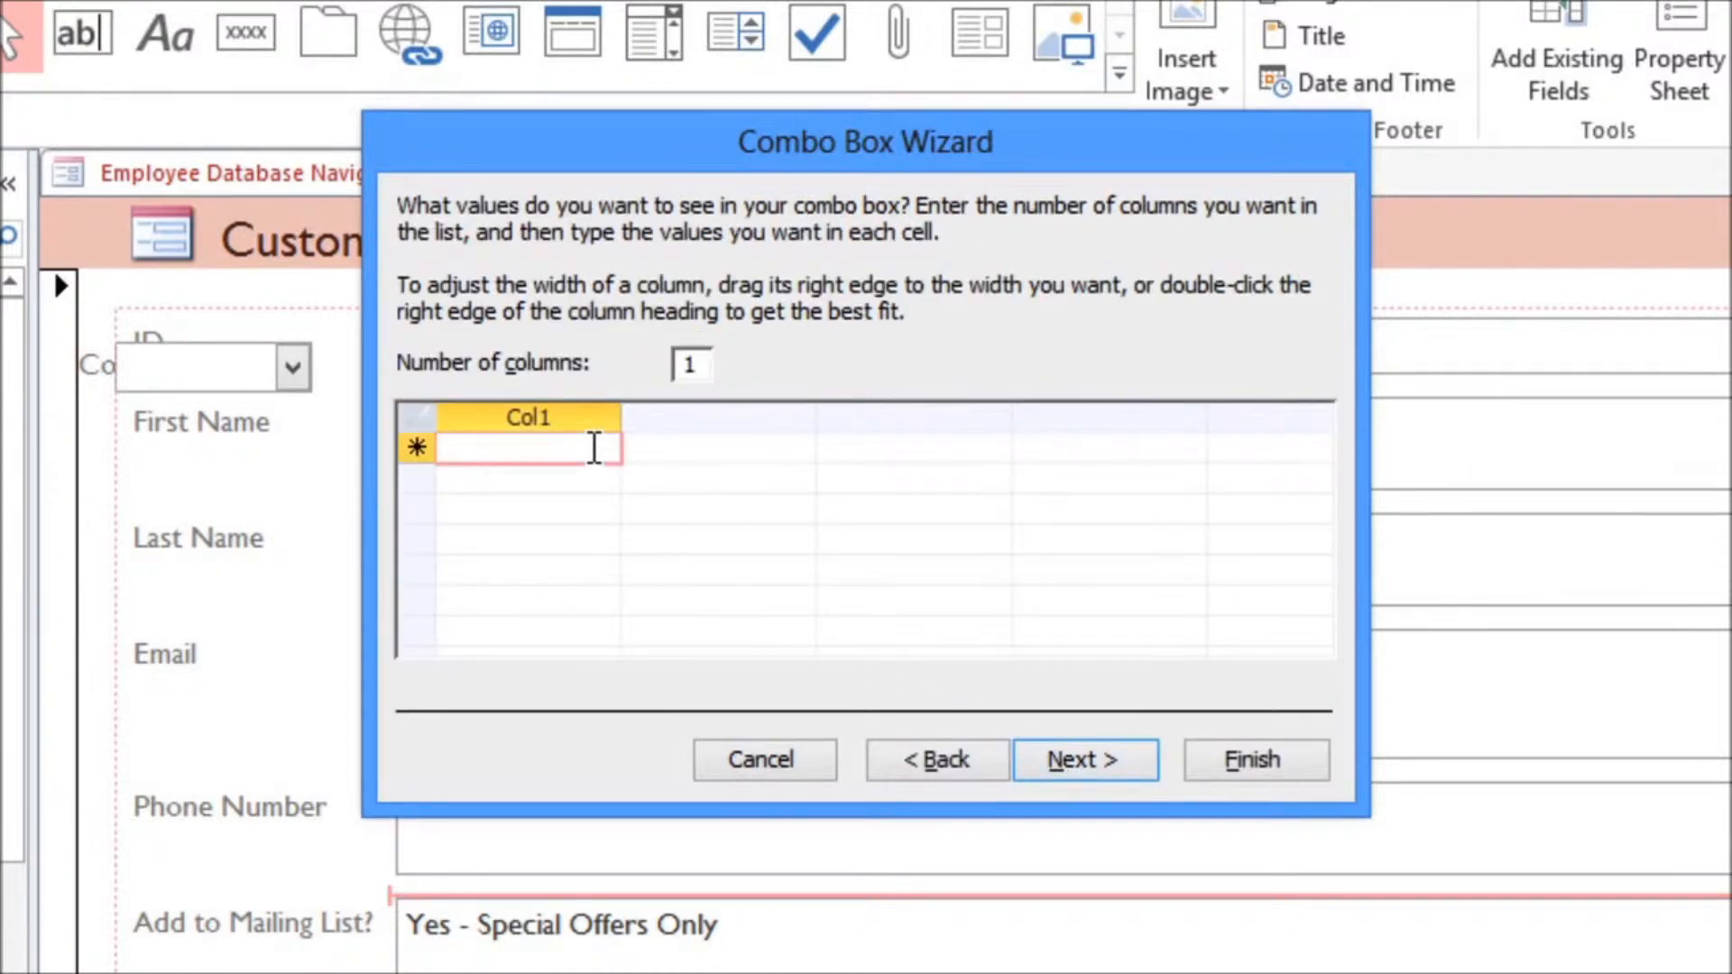
type("No")
key("Return")
type("Yes - Weekly")
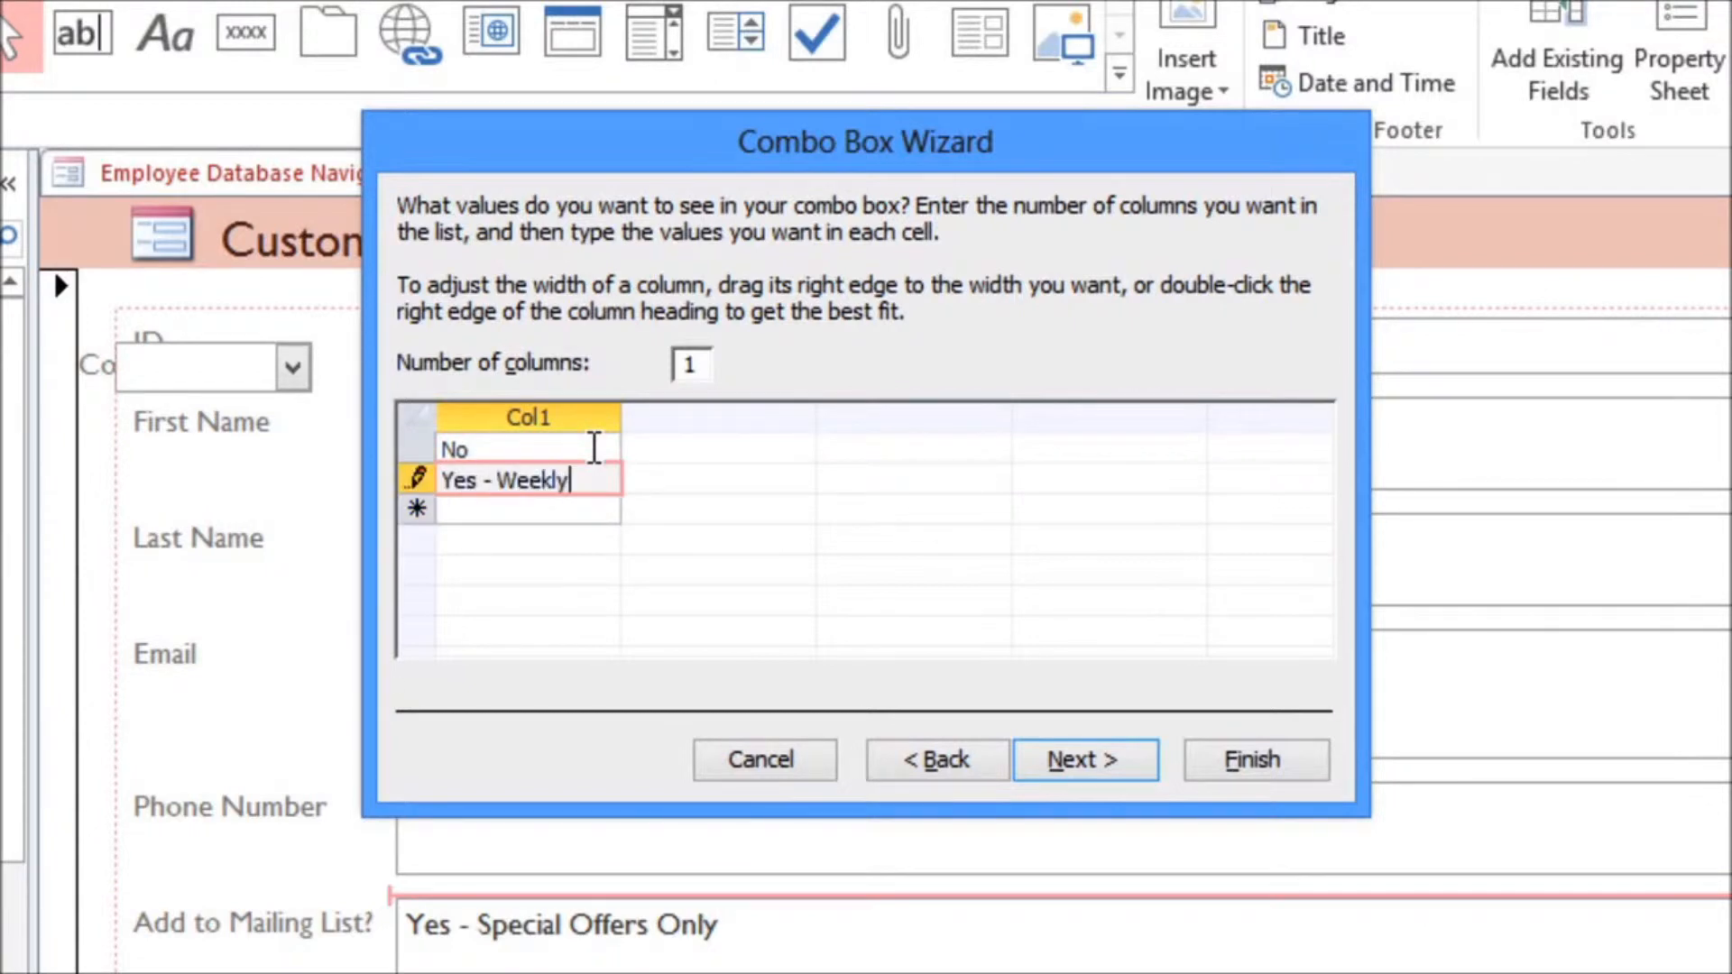
key("Return")
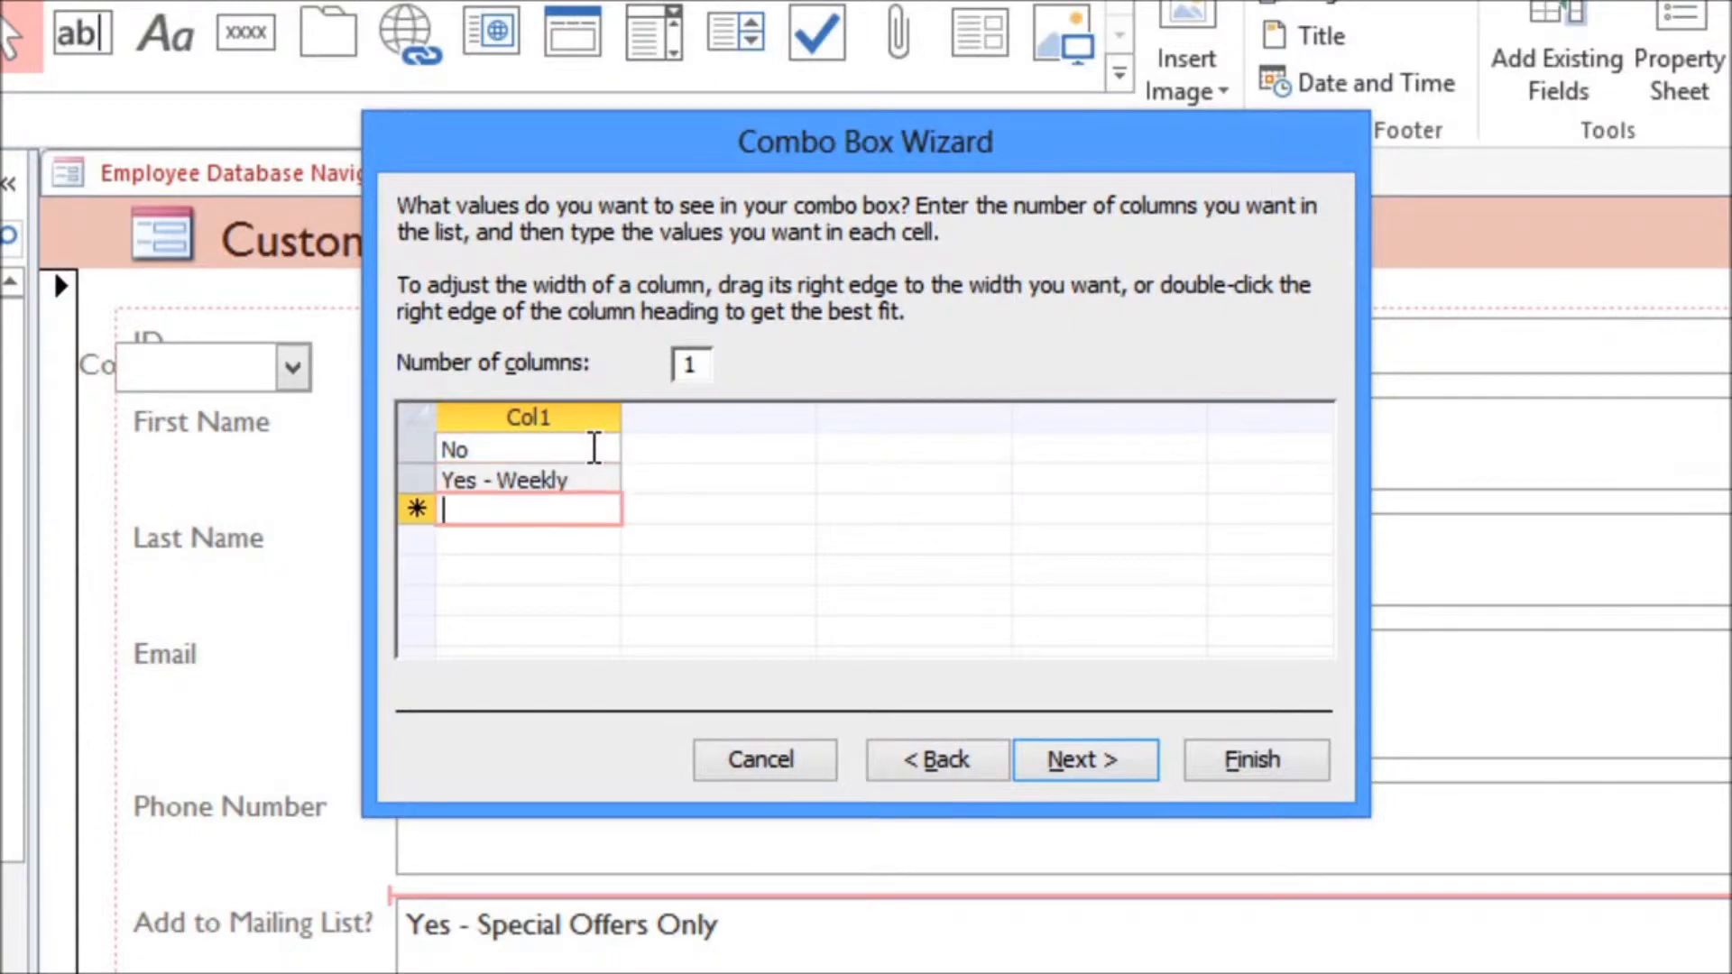
type("Yes - Spec")
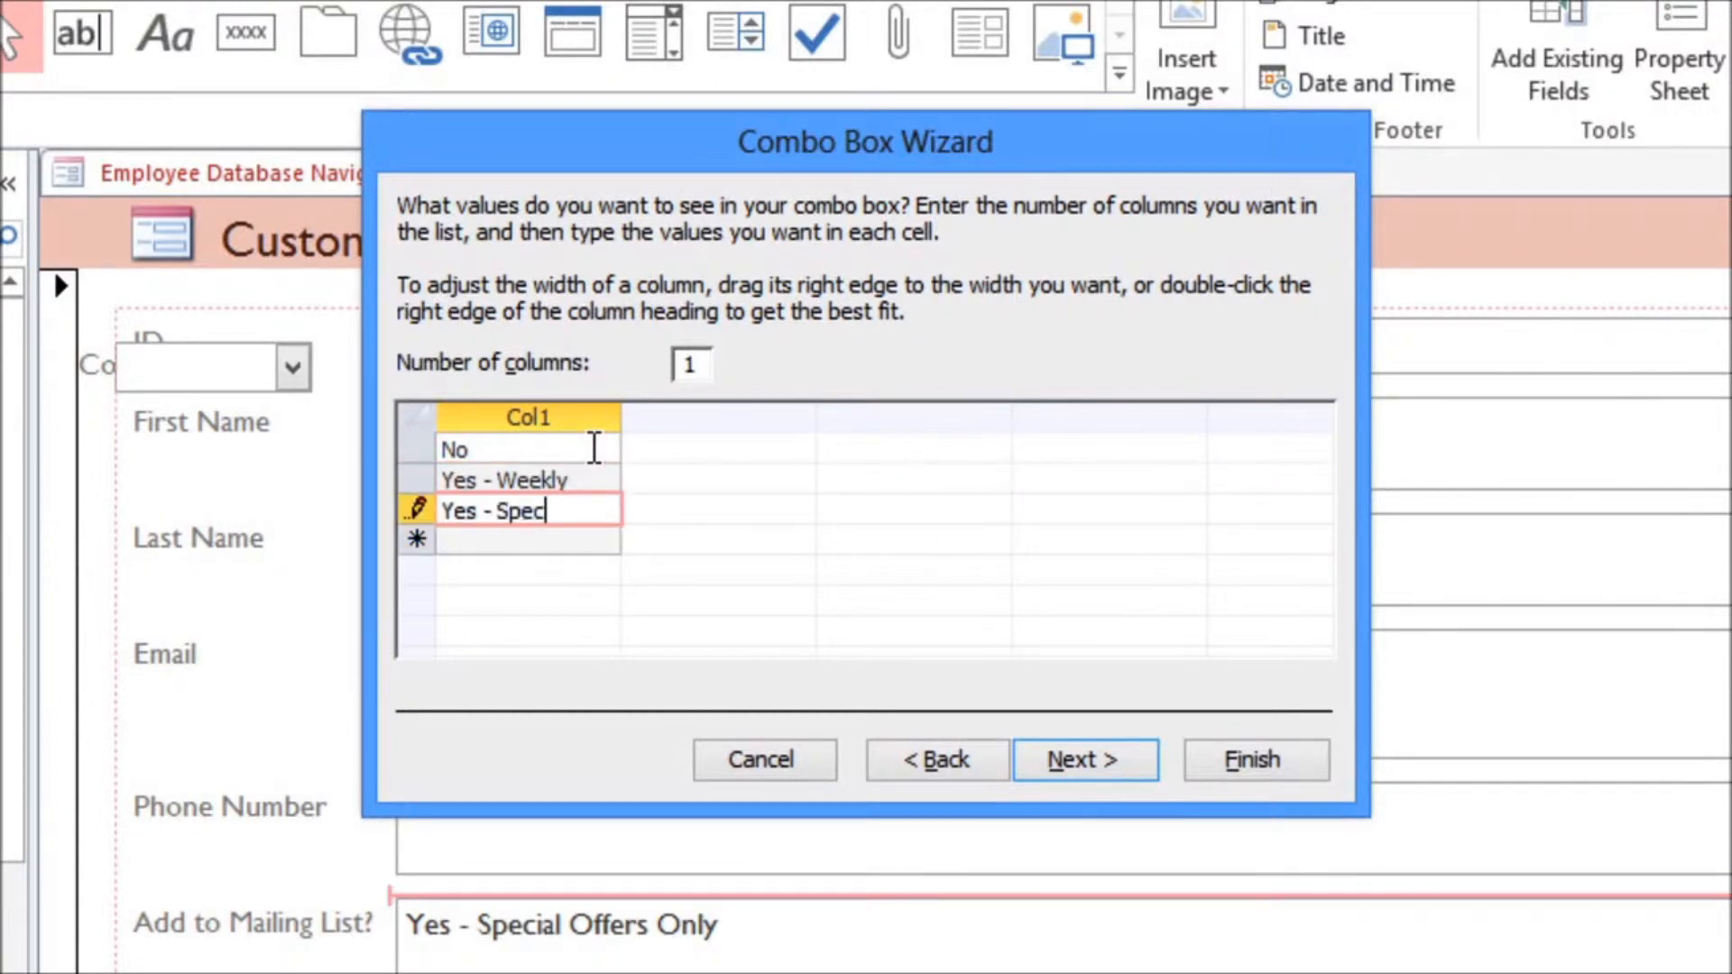
type("ial Offers Only")
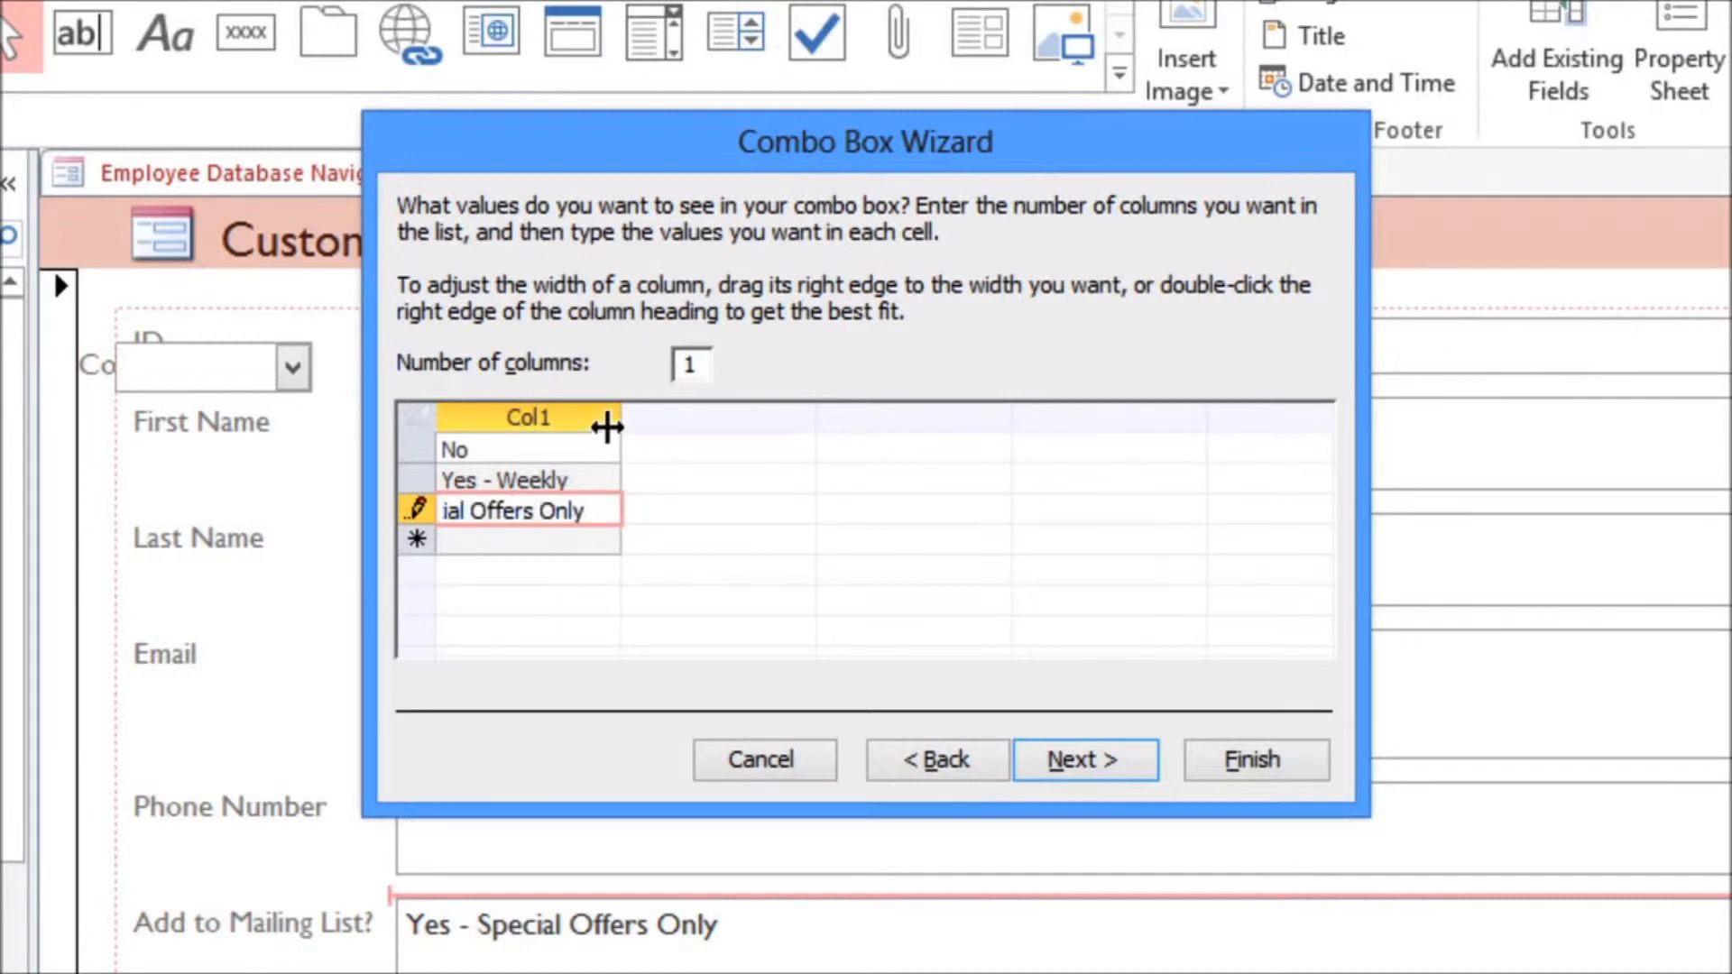
left_click_drag(621, 418, 701, 419)
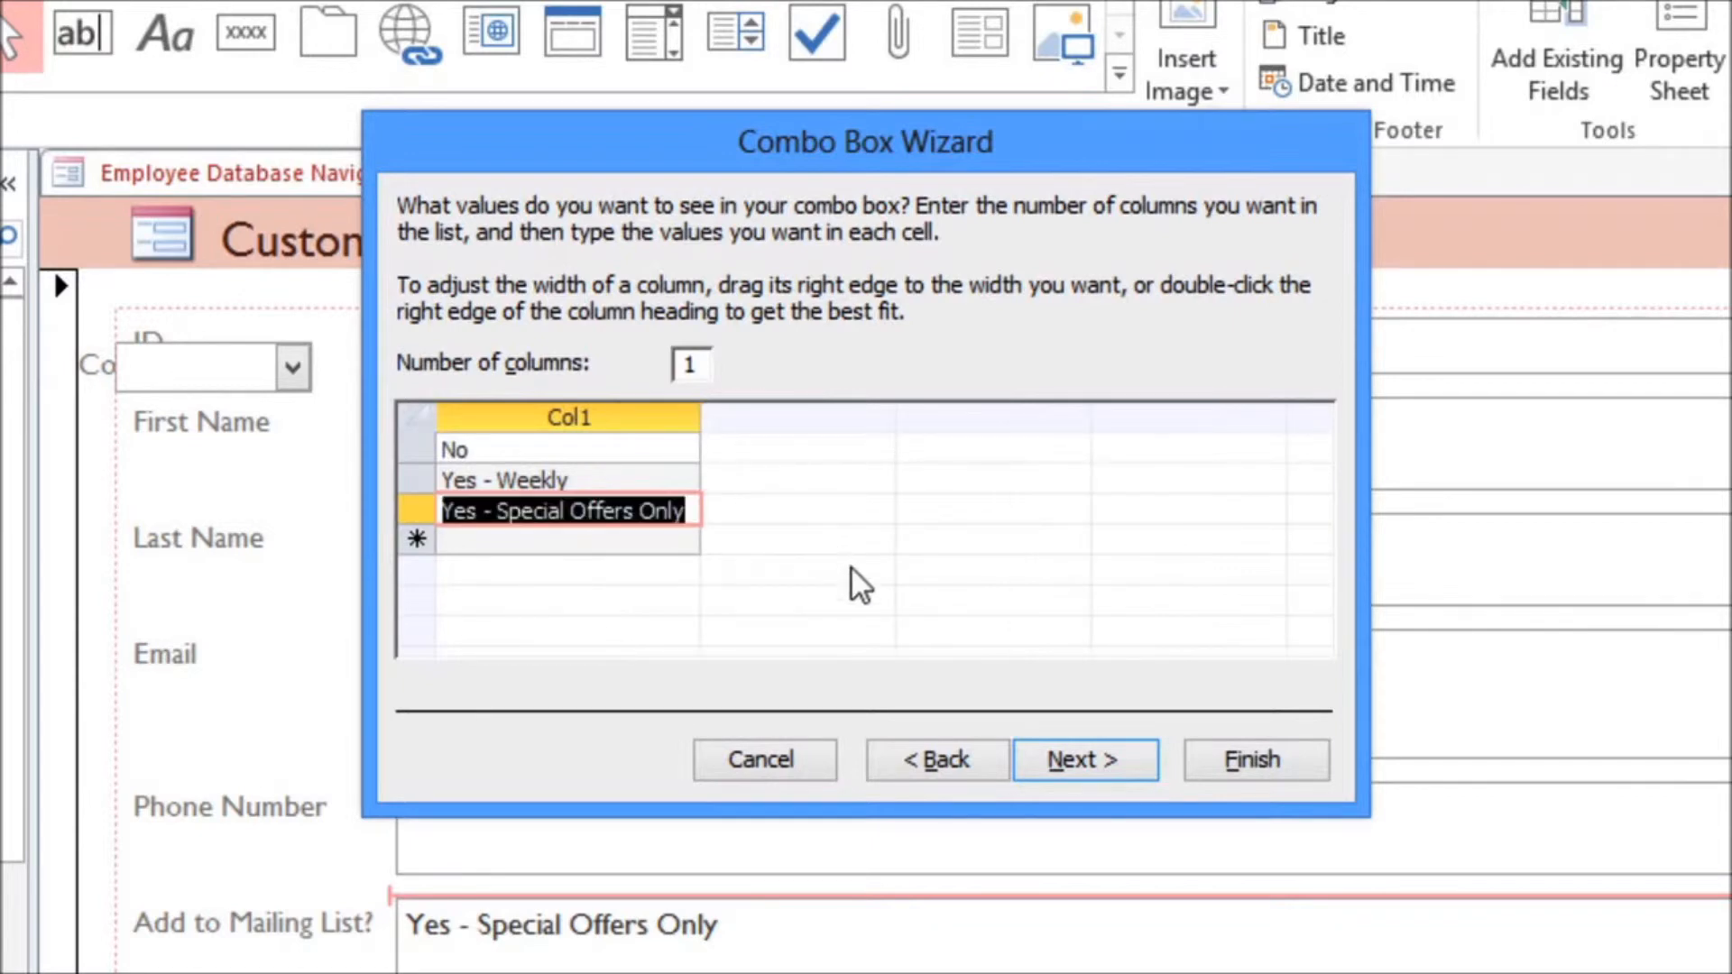
left_click(1064, 763)
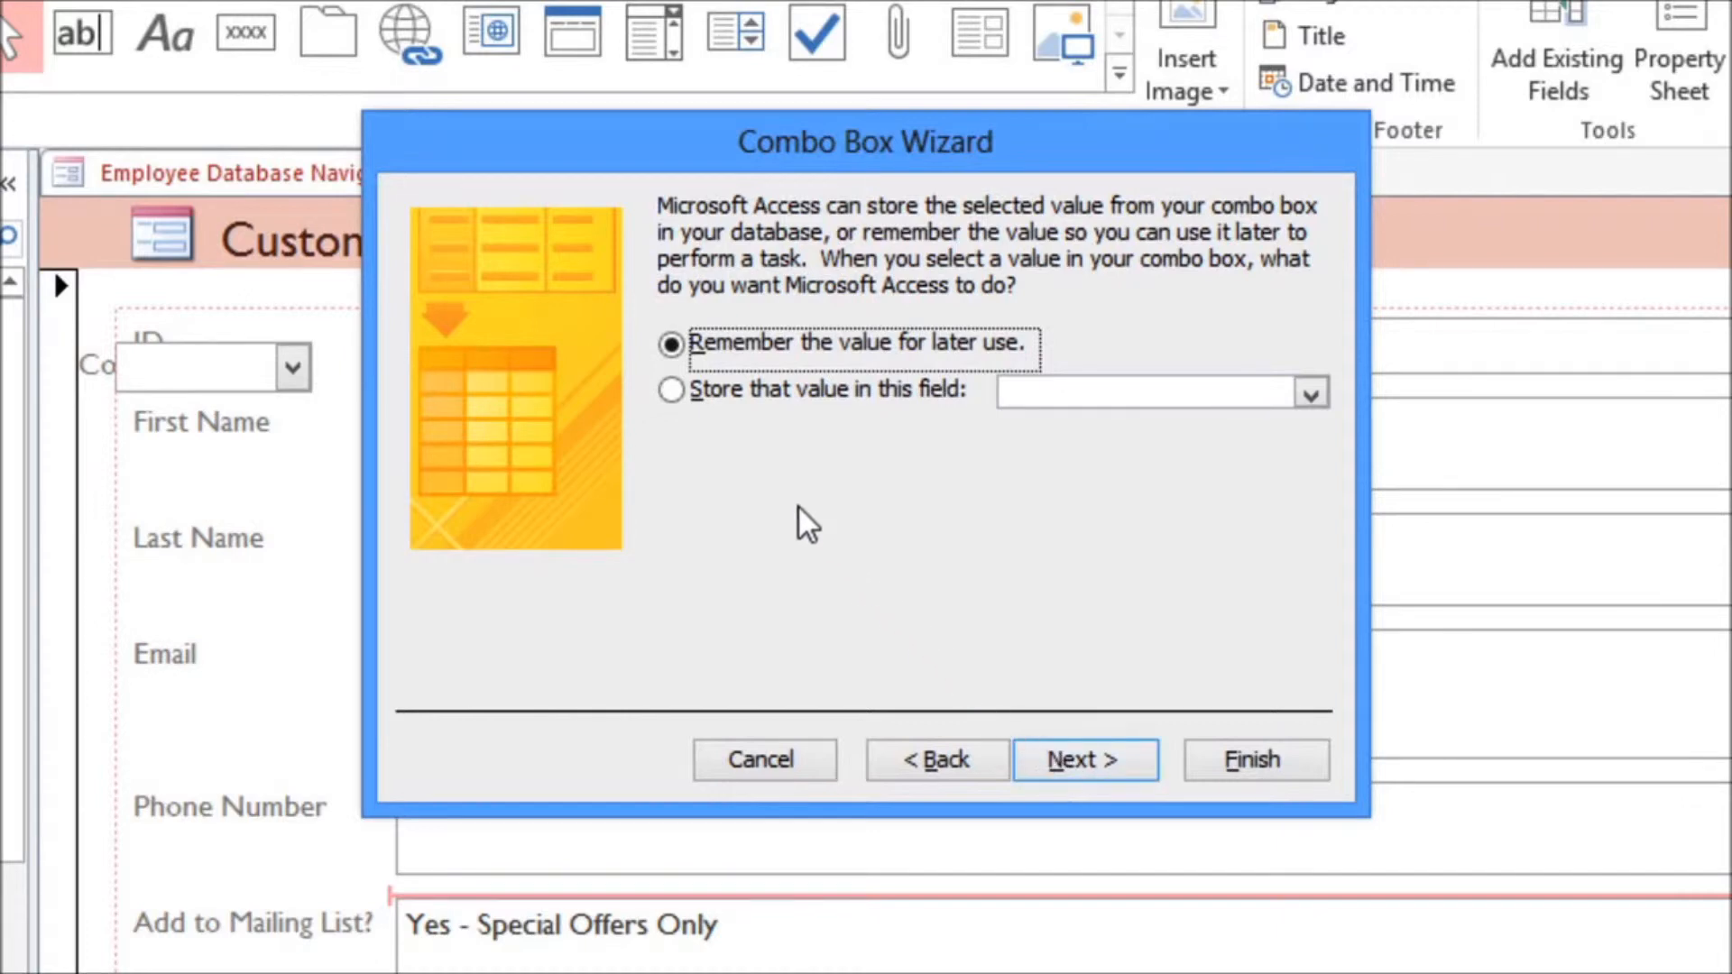
Step: Store the combo box's selected value in the Add to Mailing List? field
left_click(672, 391)
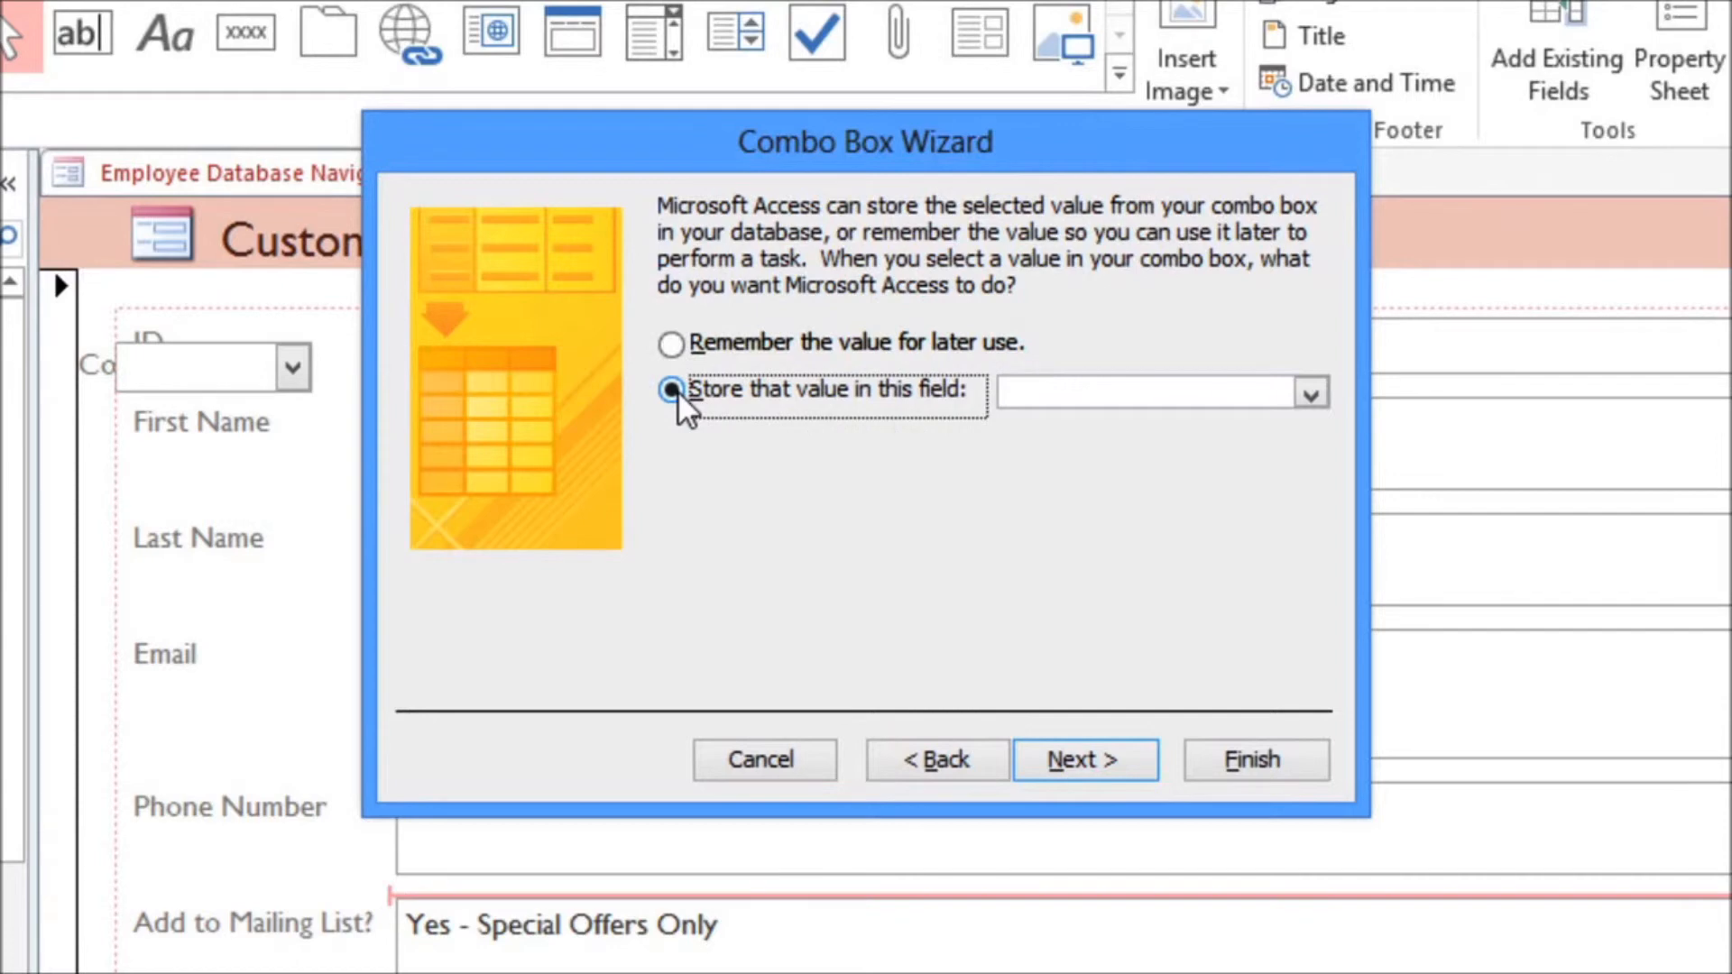
left_click(1310, 394)
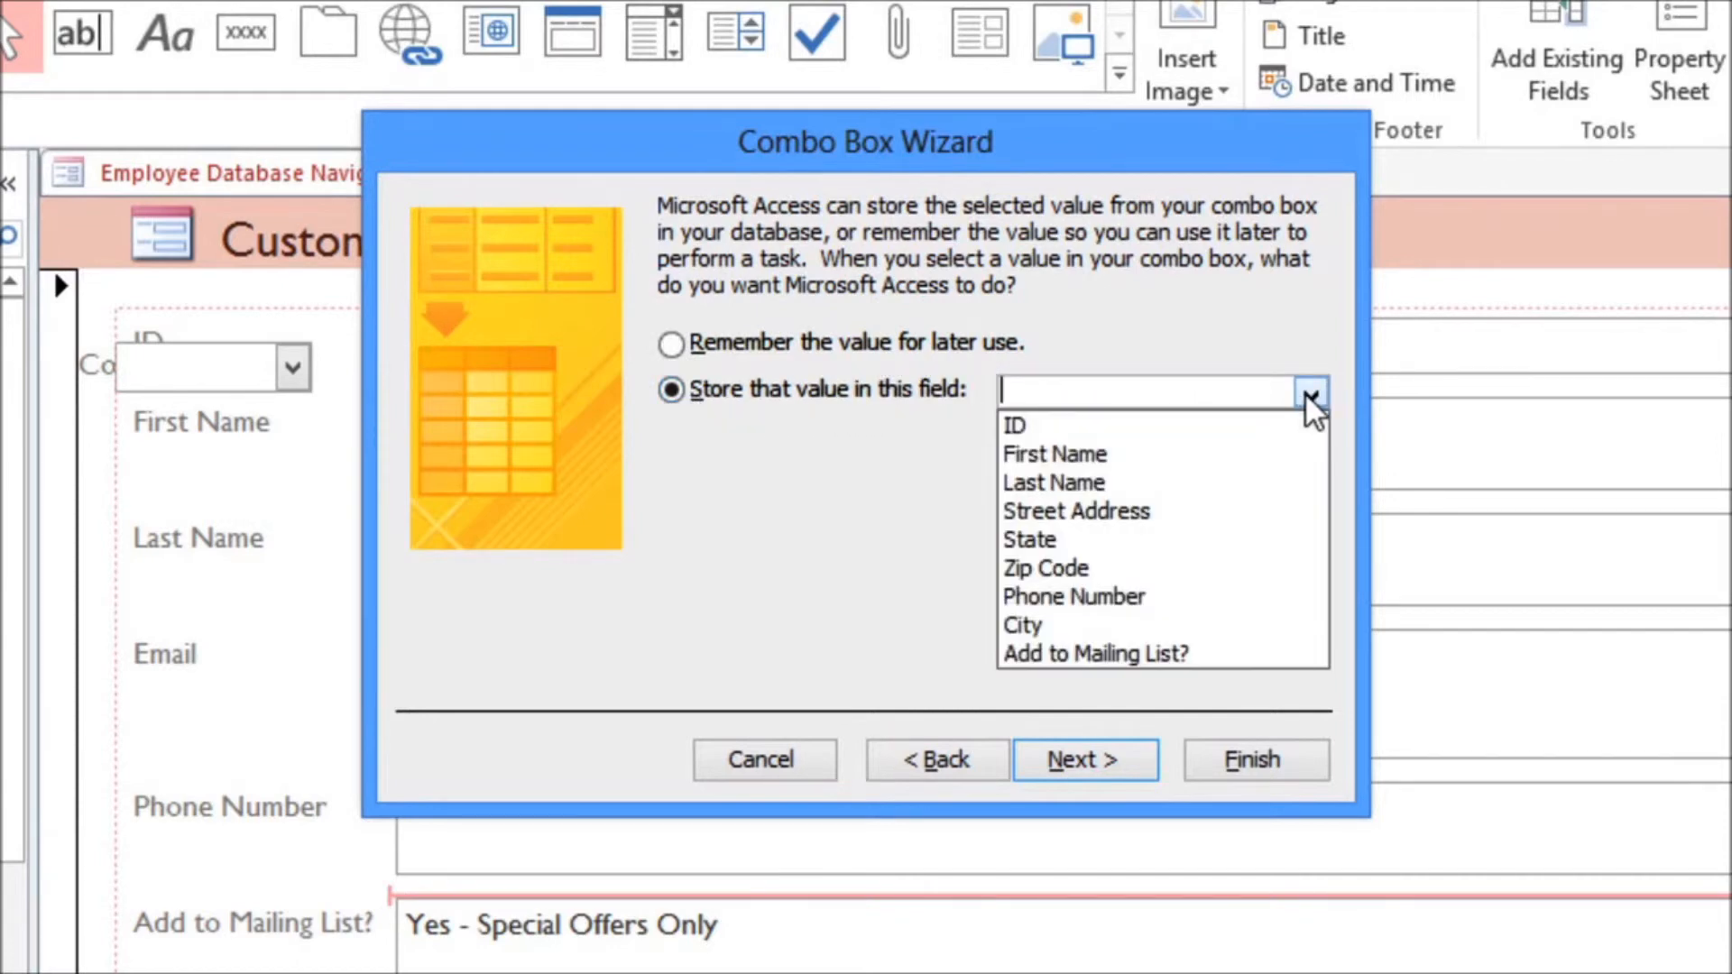
left_click(1086, 657)
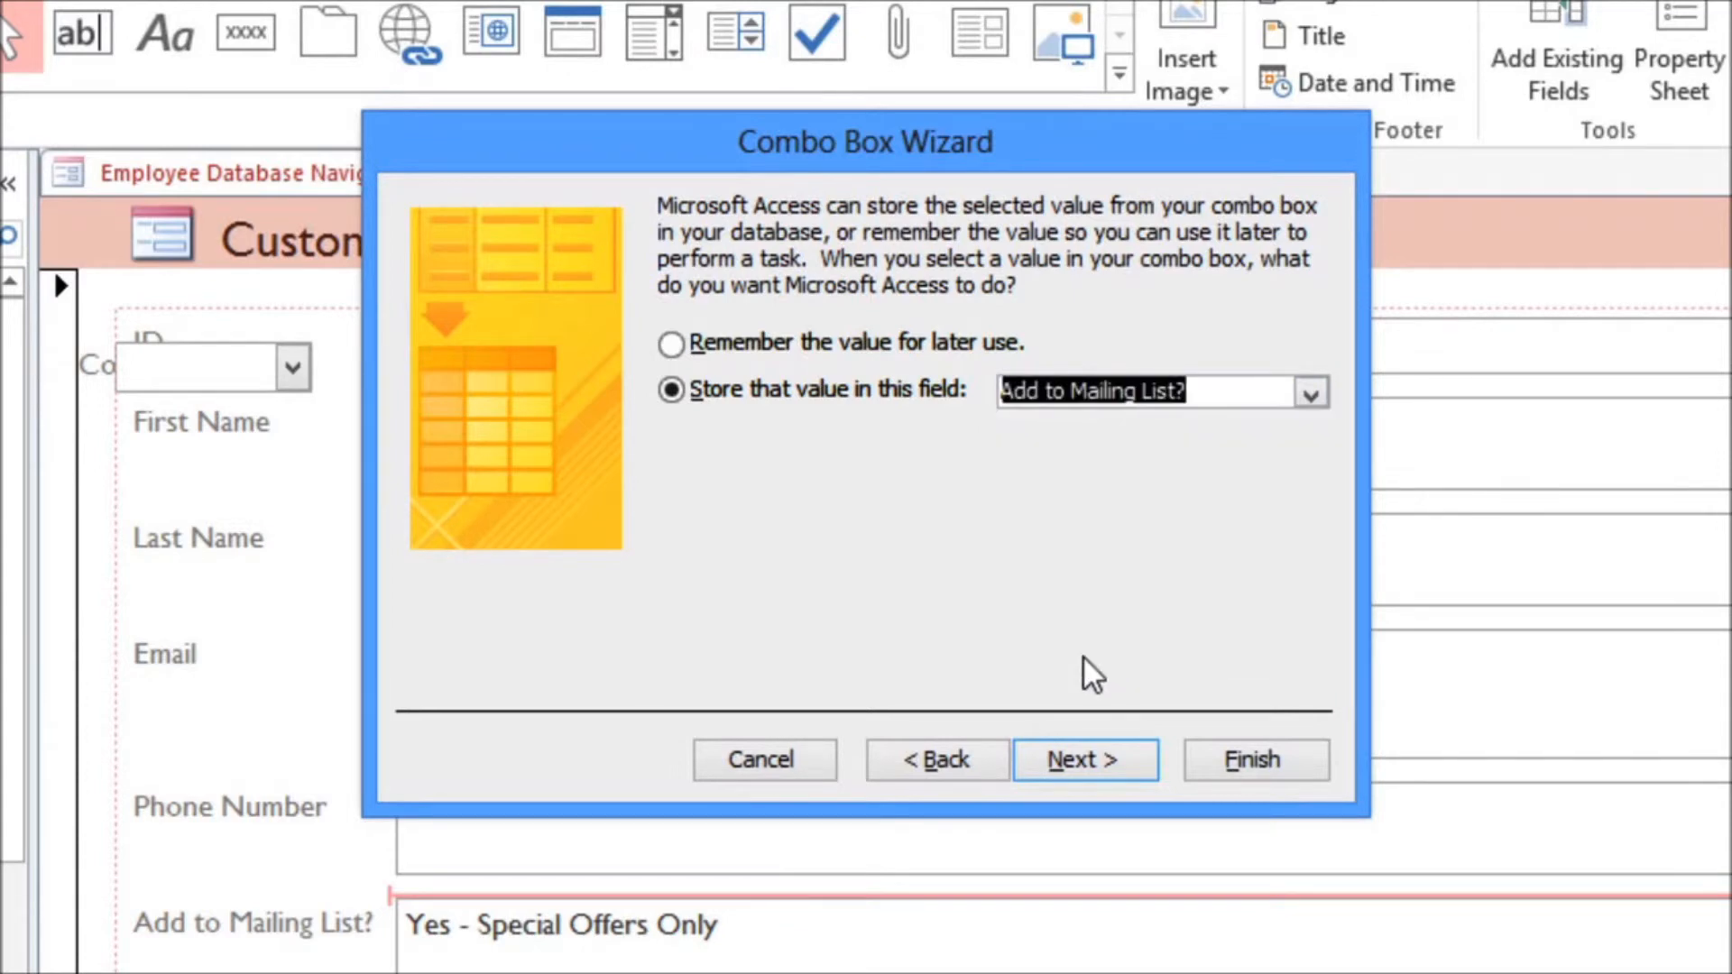
left_click(1119, 776)
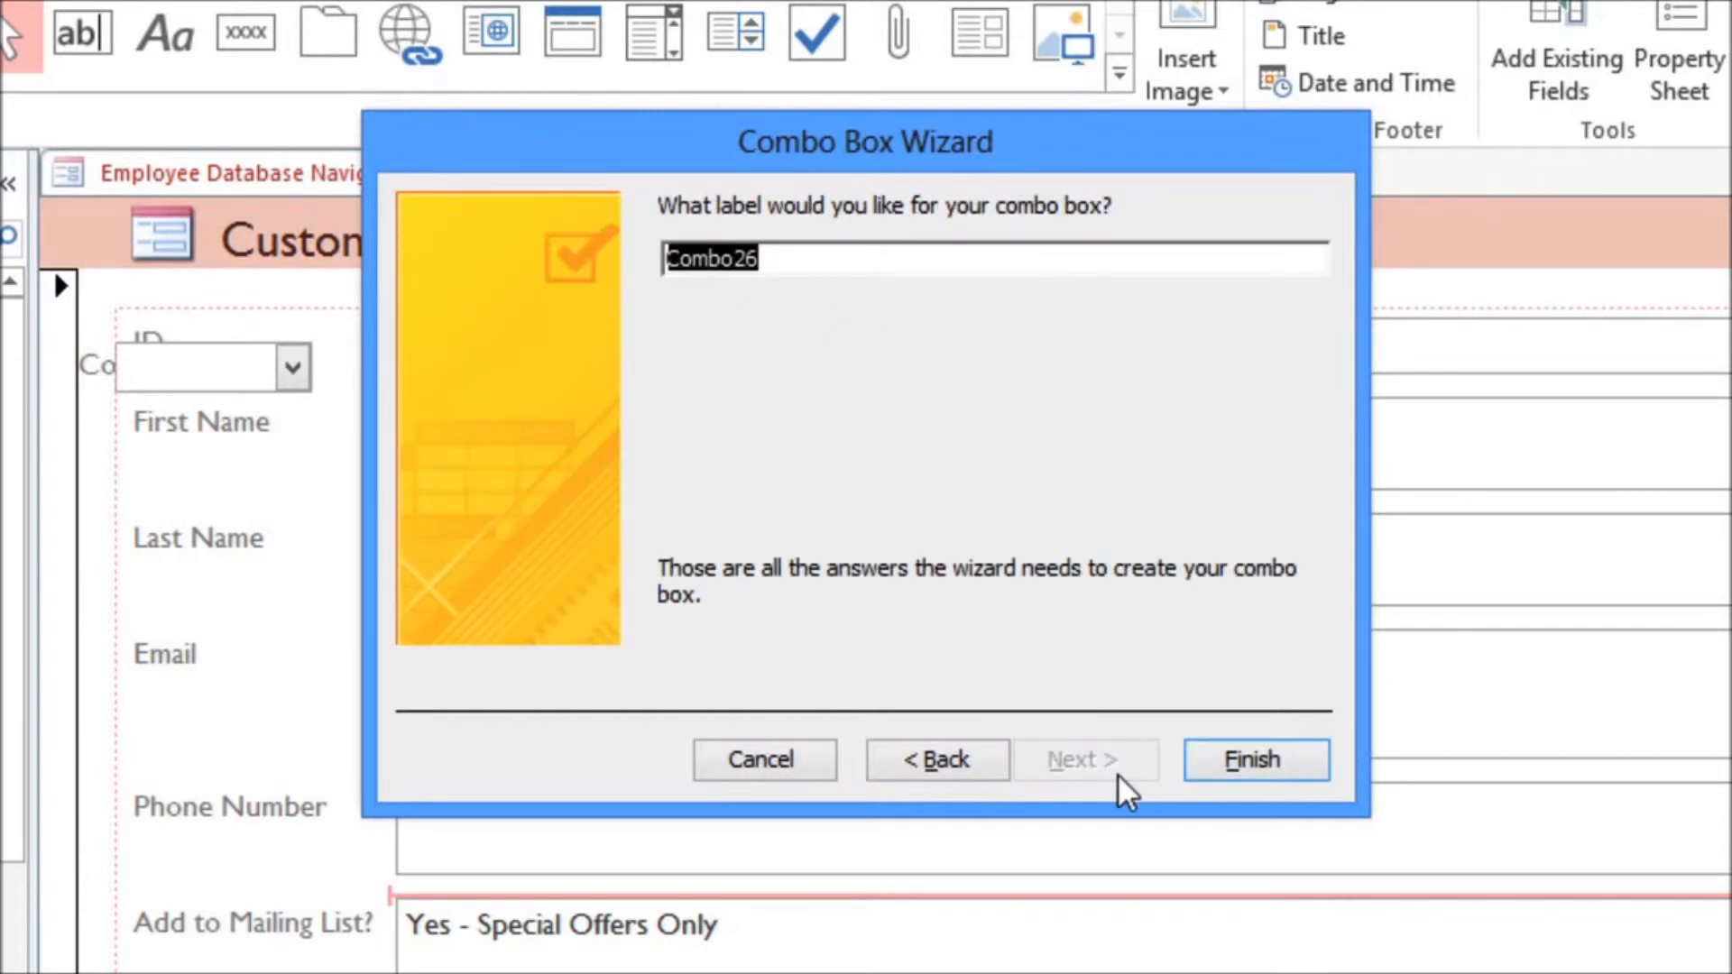
Step: Label the combo box "Add to Mailing List?" and finish the wizard
type("Add to ")
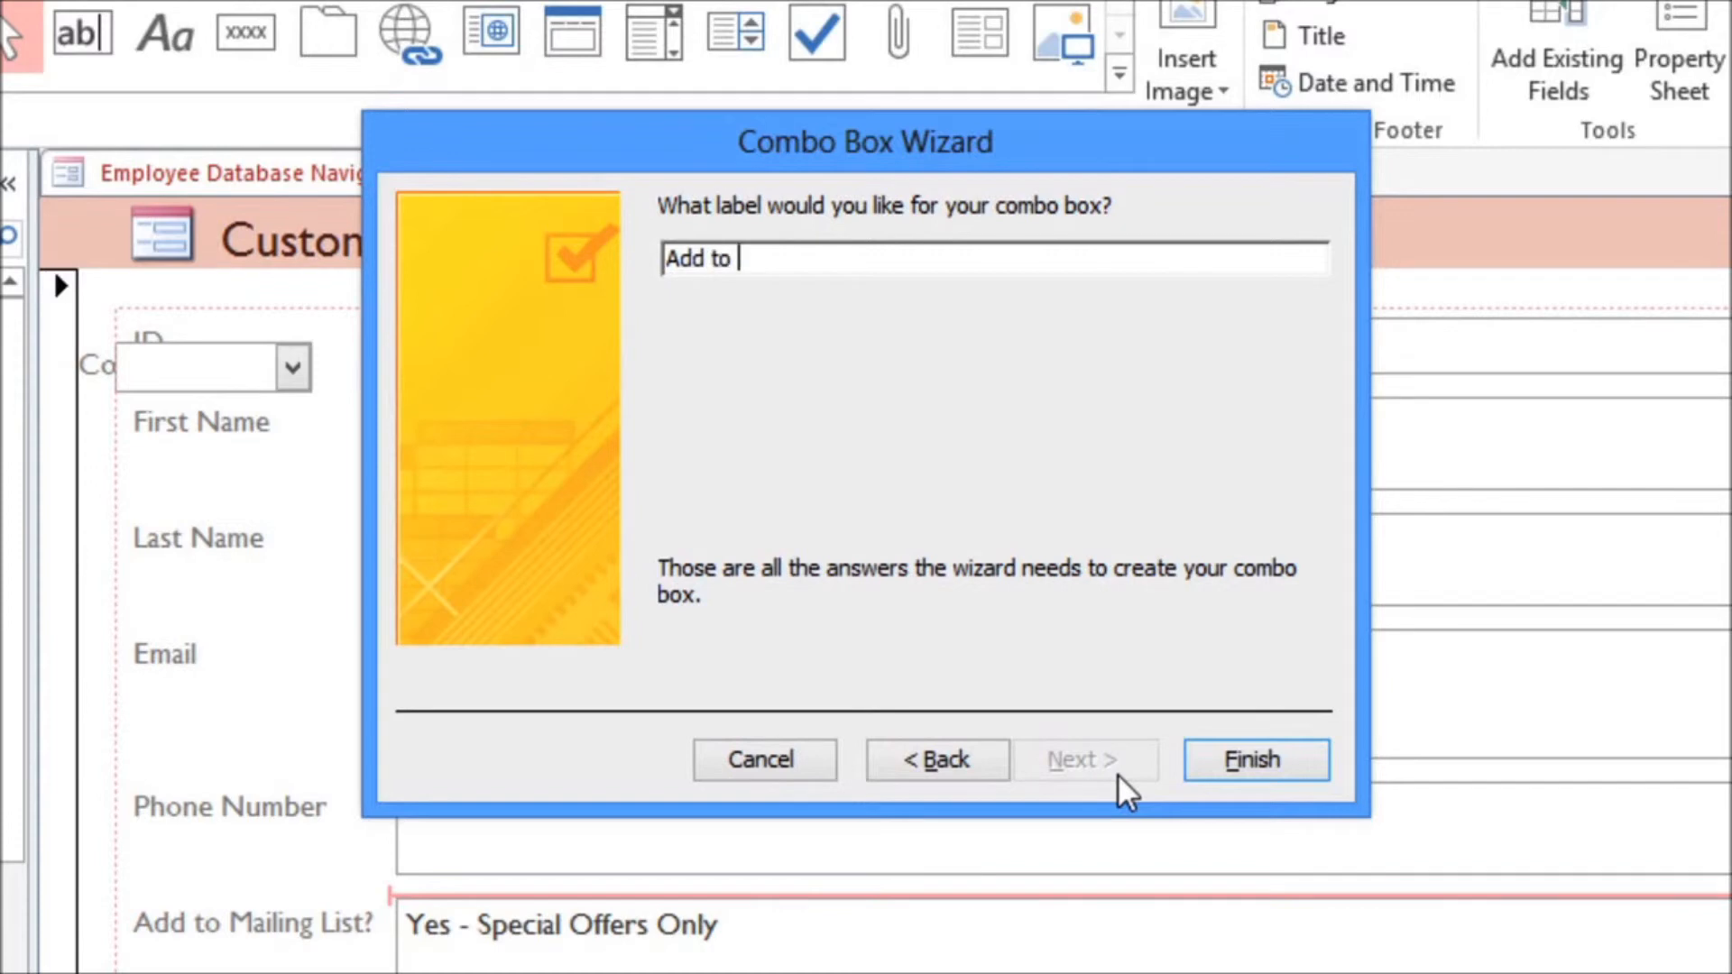
type("Mailing List?")
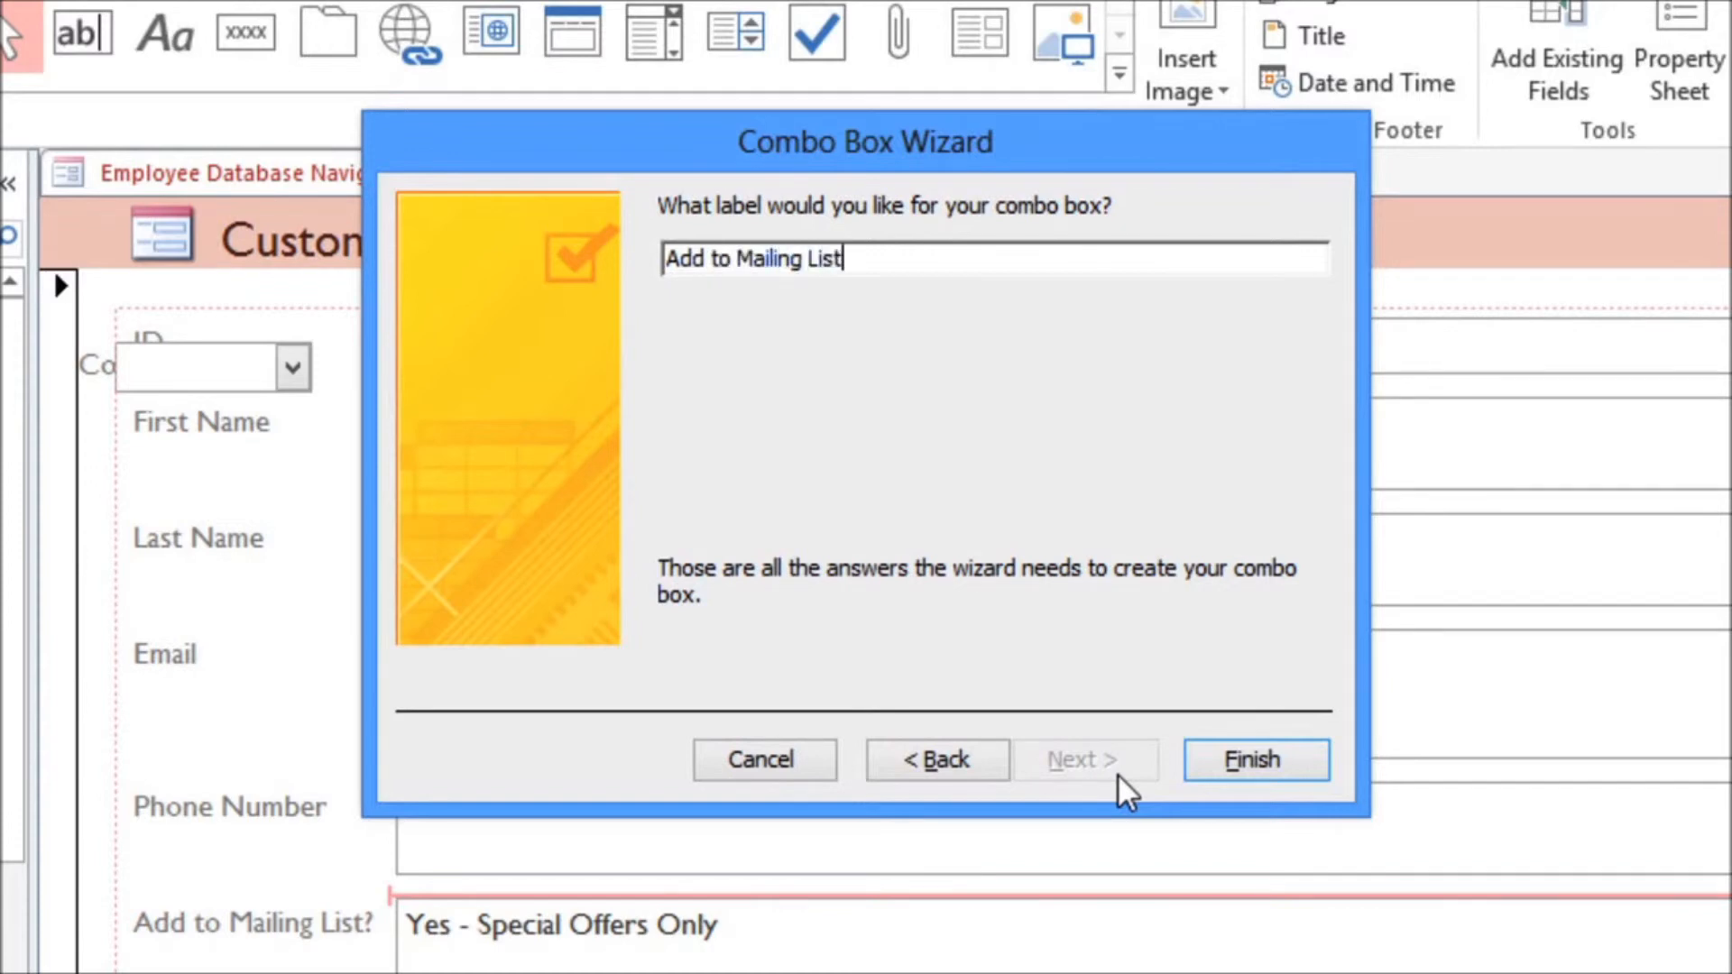
left_click(1207, 771)
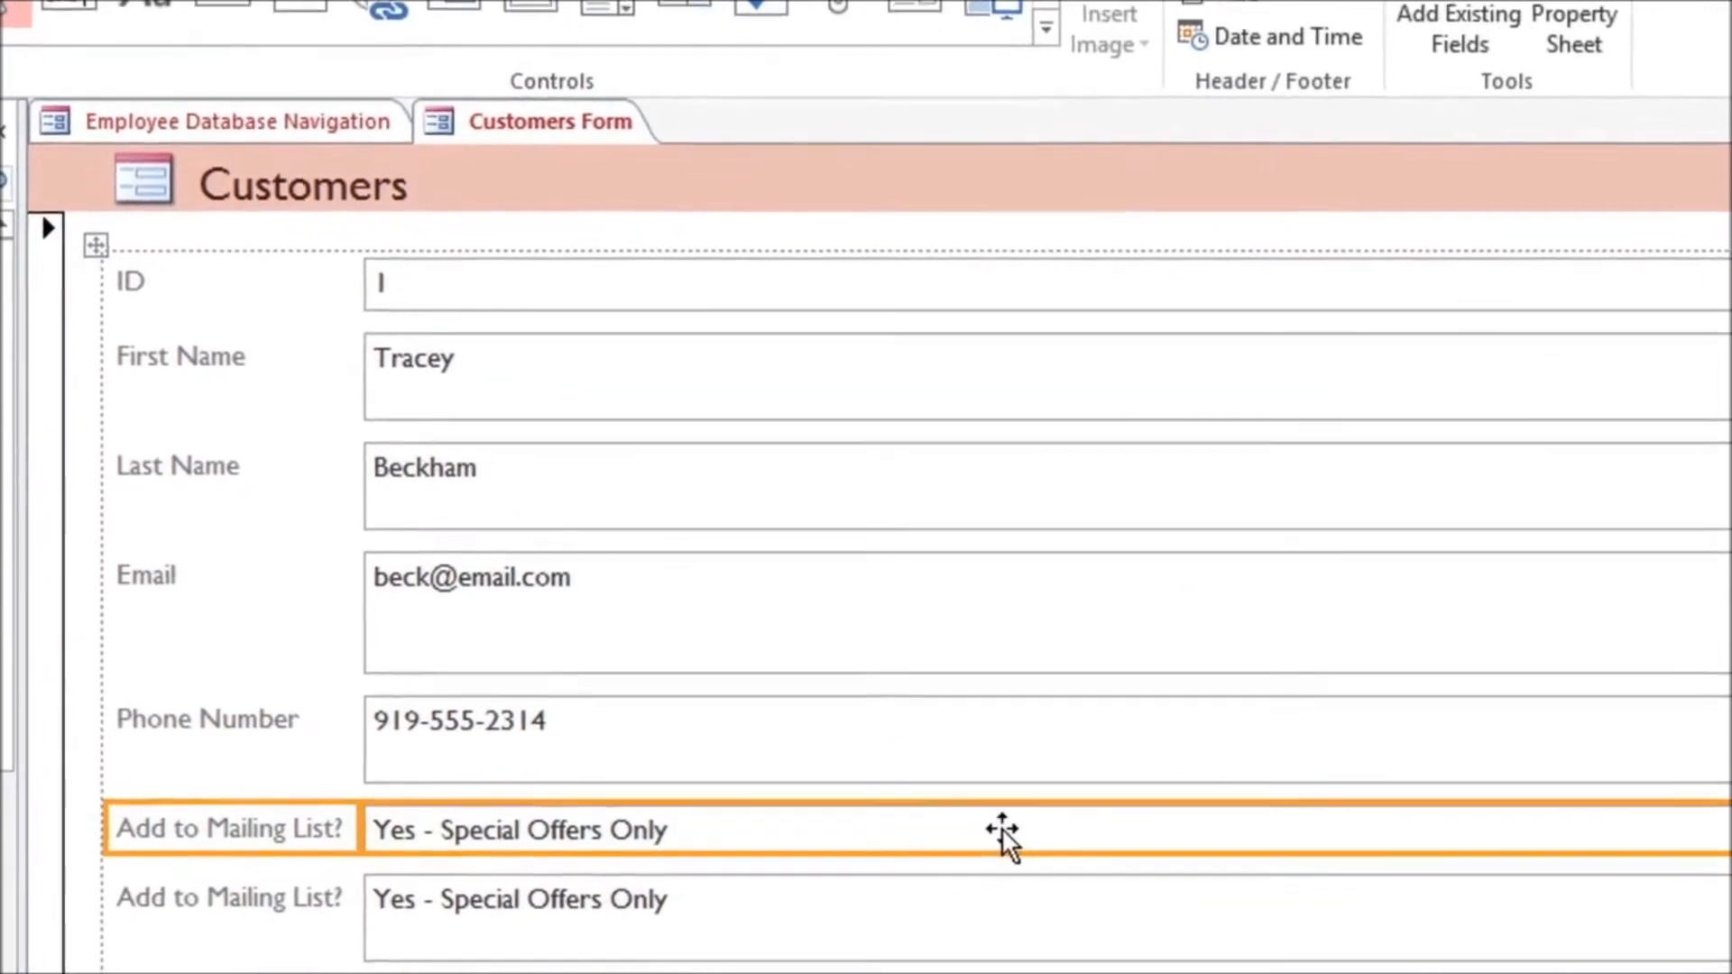
Step: Delete the original Add to Mailing List? text field beneath the new combo box
left_click(952, 826)
key("Delete")
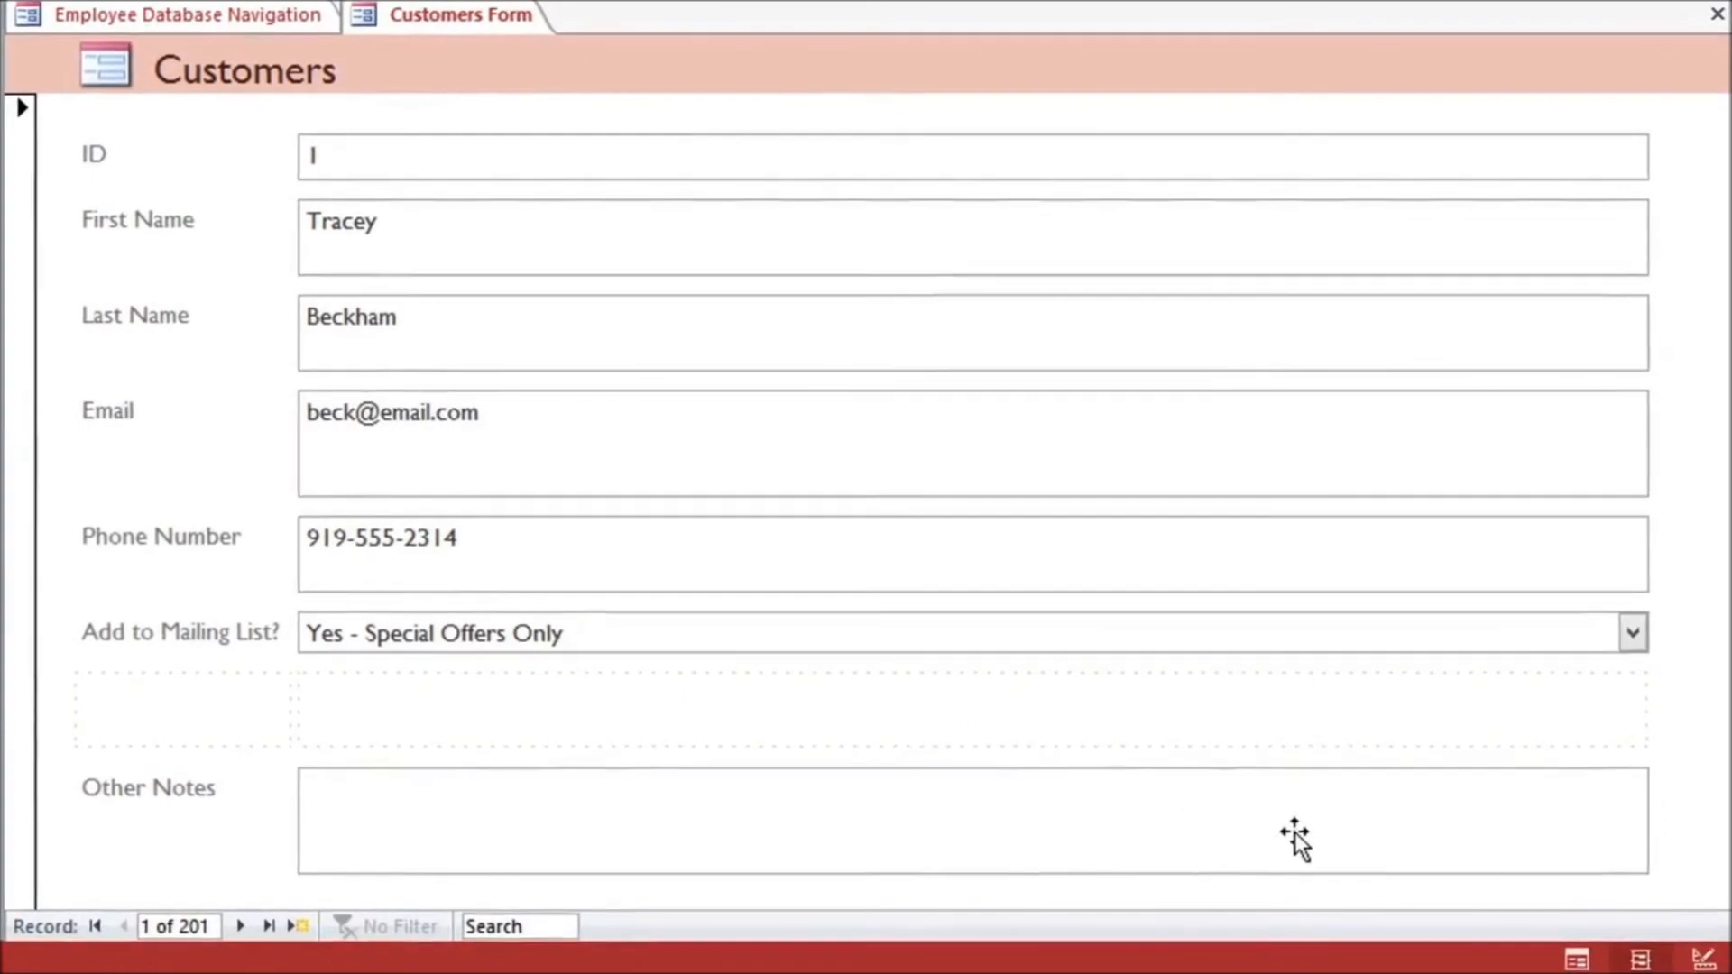
Step: Show the form in Form view and set the first customer's Add to Mailing List? value to "Yes - Weekly"
left_click(1575, 960)
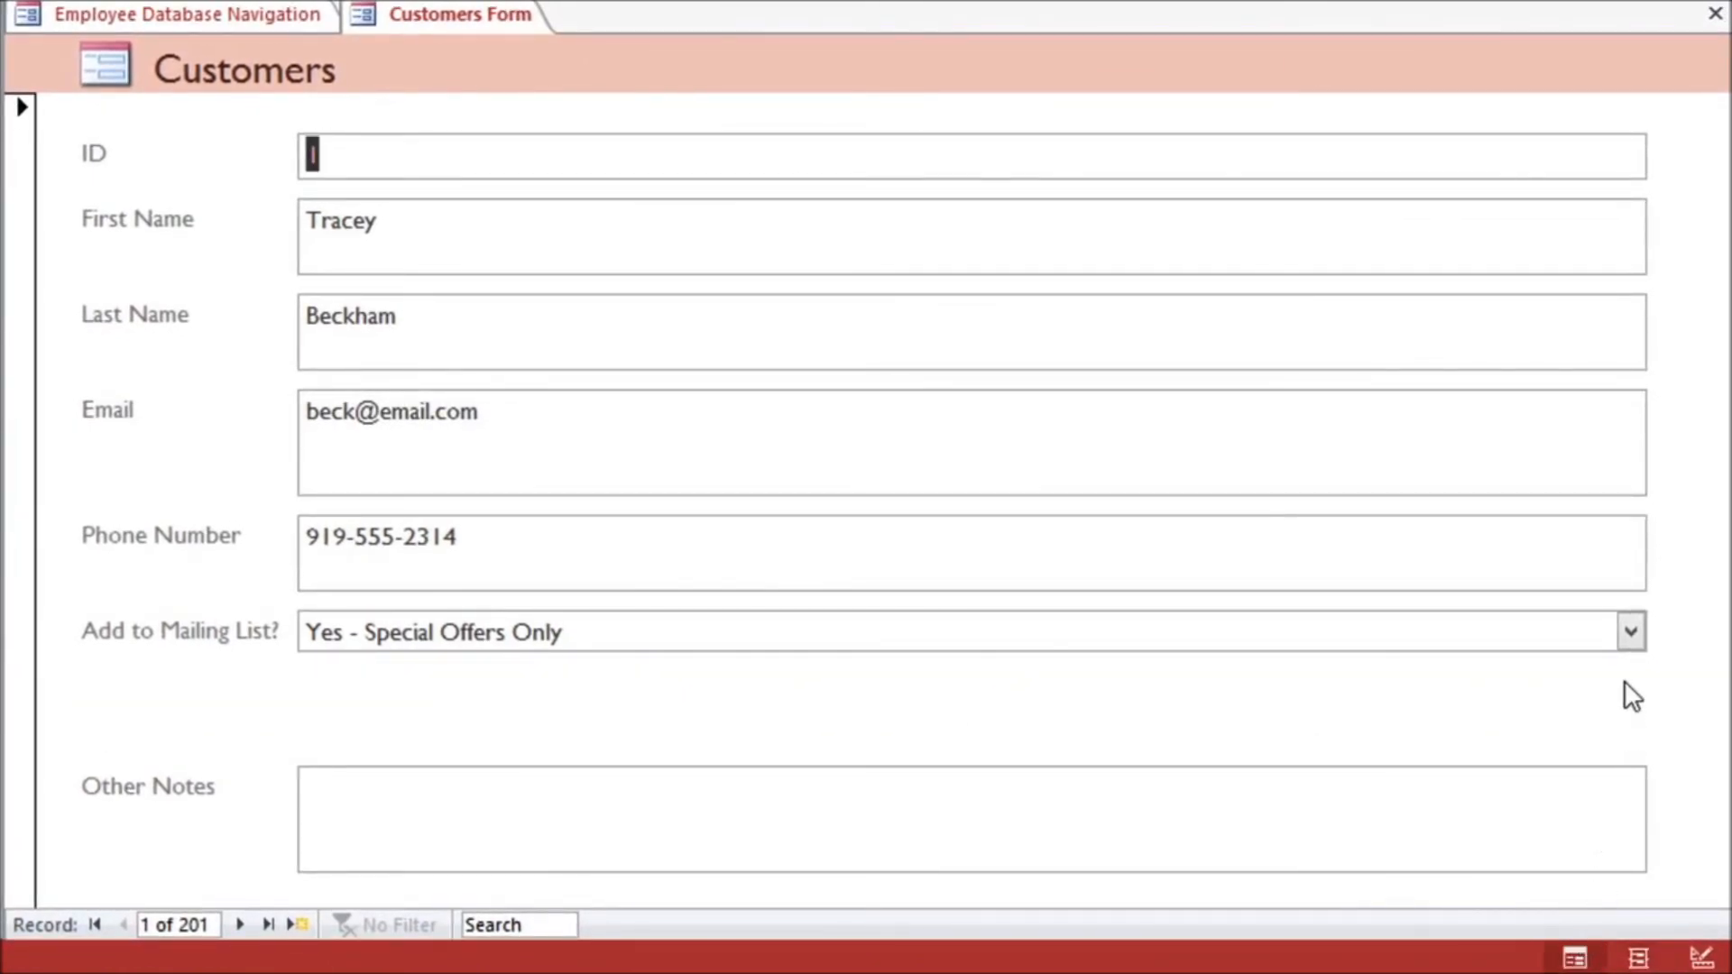
left_click(1630, 641)
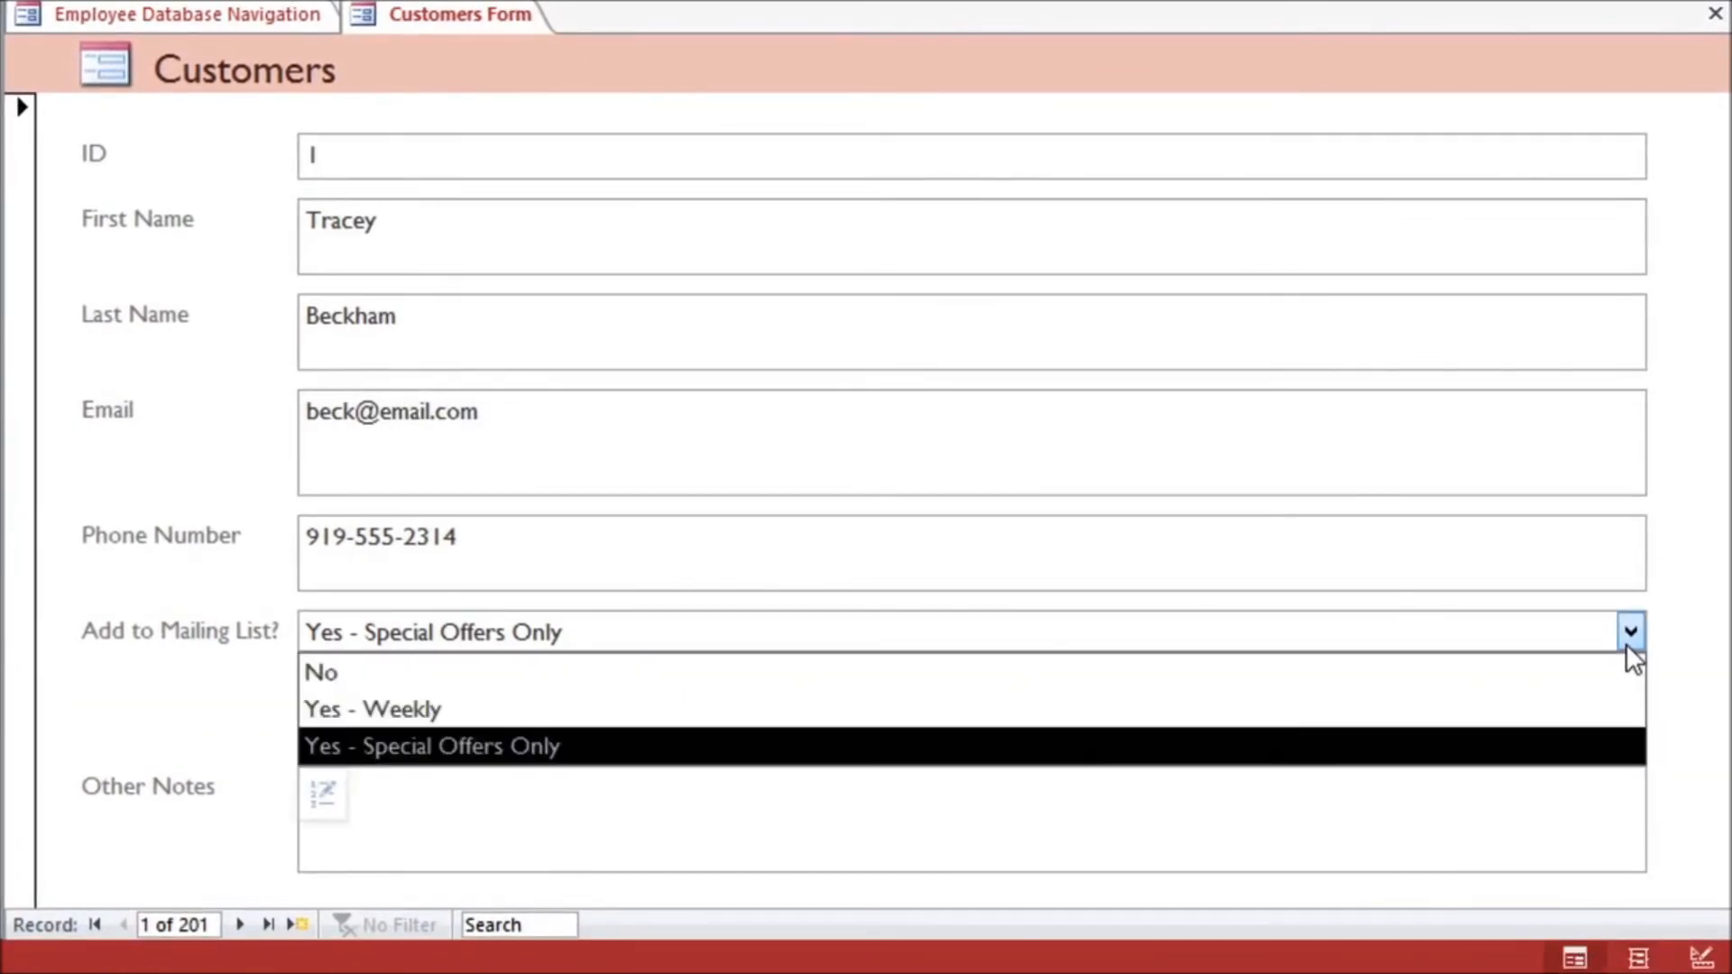
left_click(1629, 710)
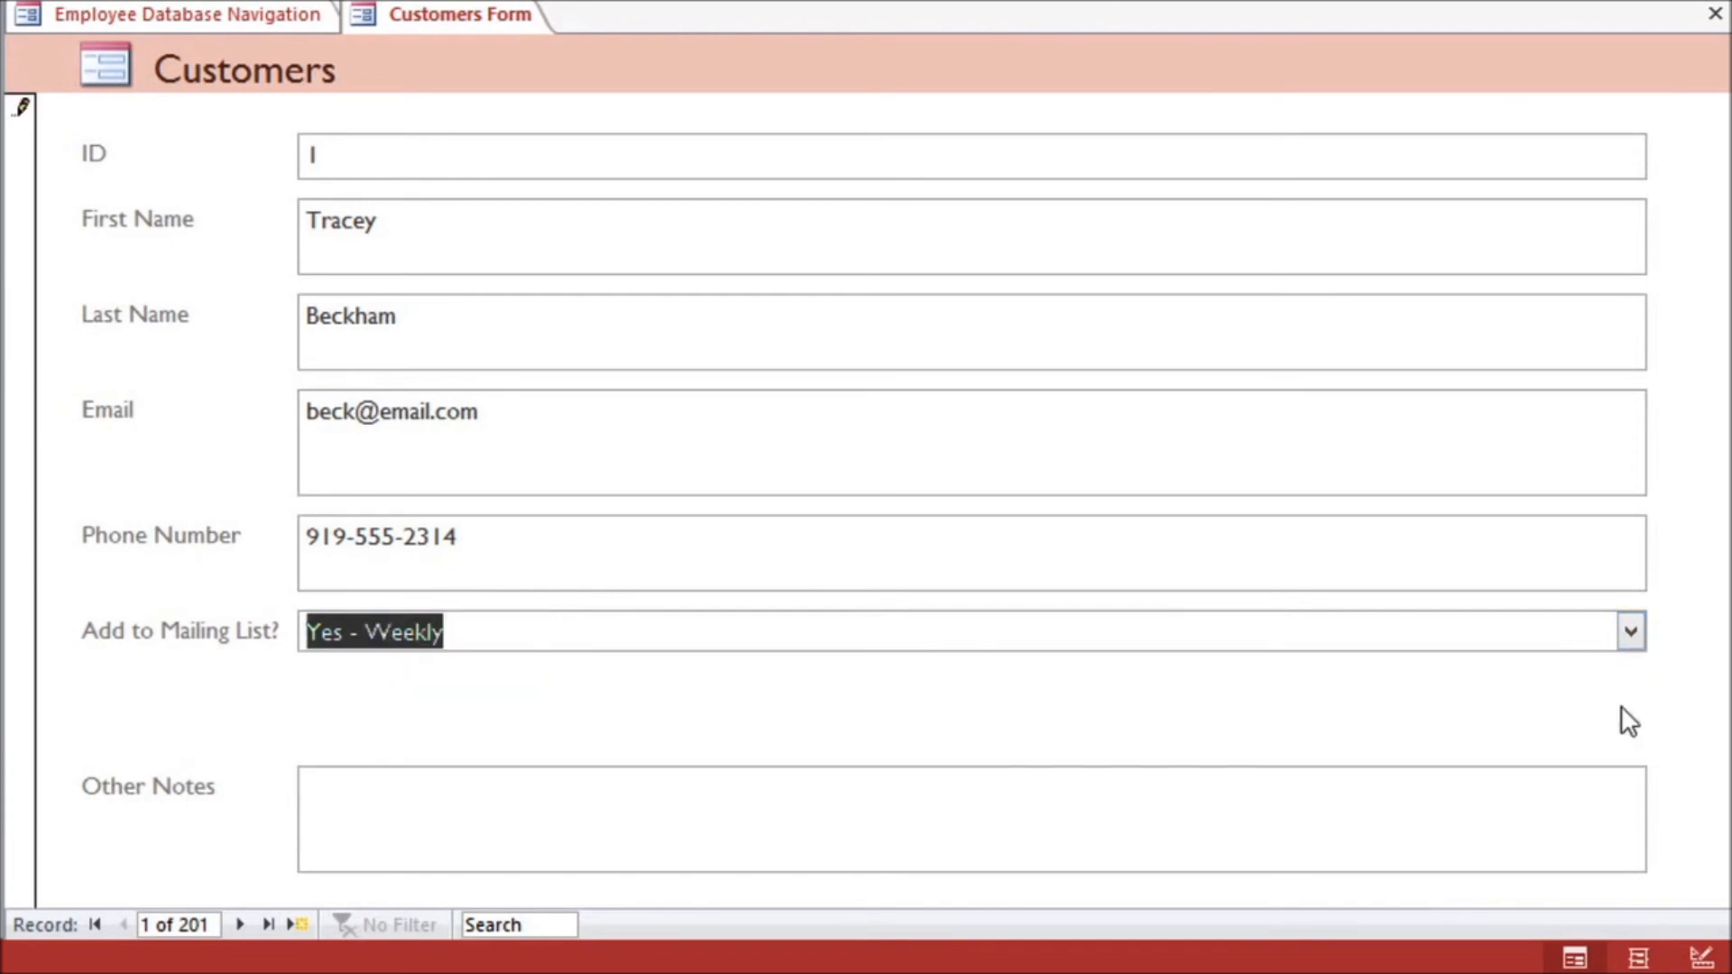